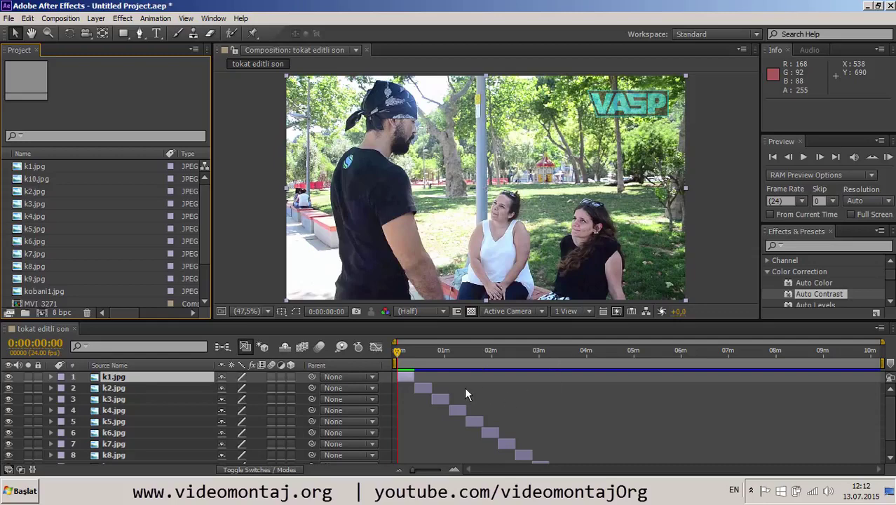
Step: Dock Effects & Presets beside the Project panel and close the Preview and Info panels
left_click(808, 239)
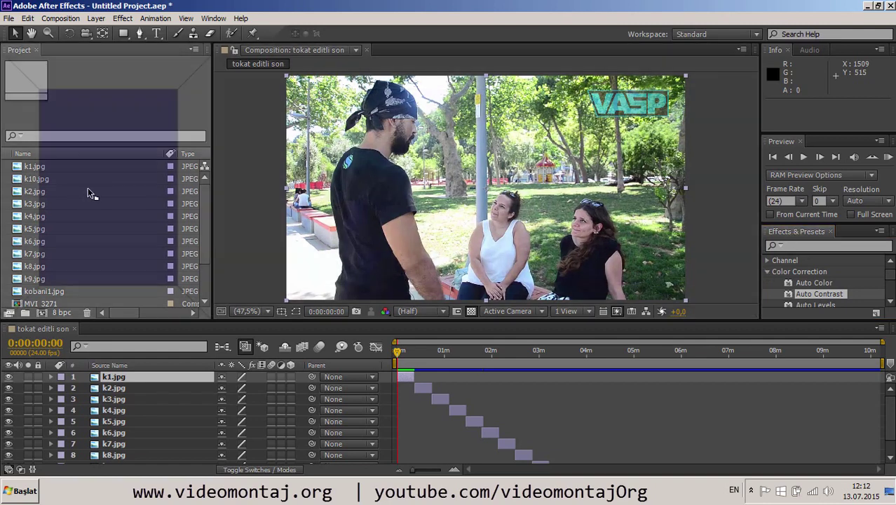
left_click_drag(796, 235, 88, 212)
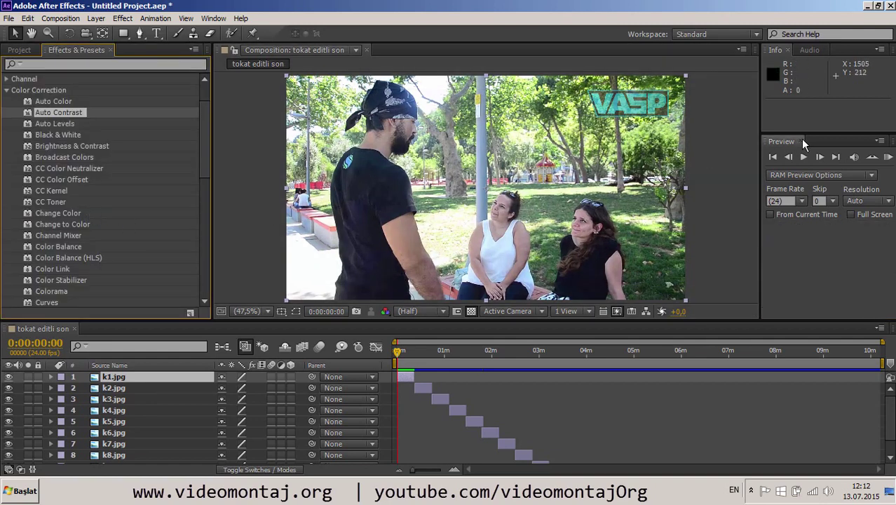
left_click(799, 141)
left_click(786, 50)
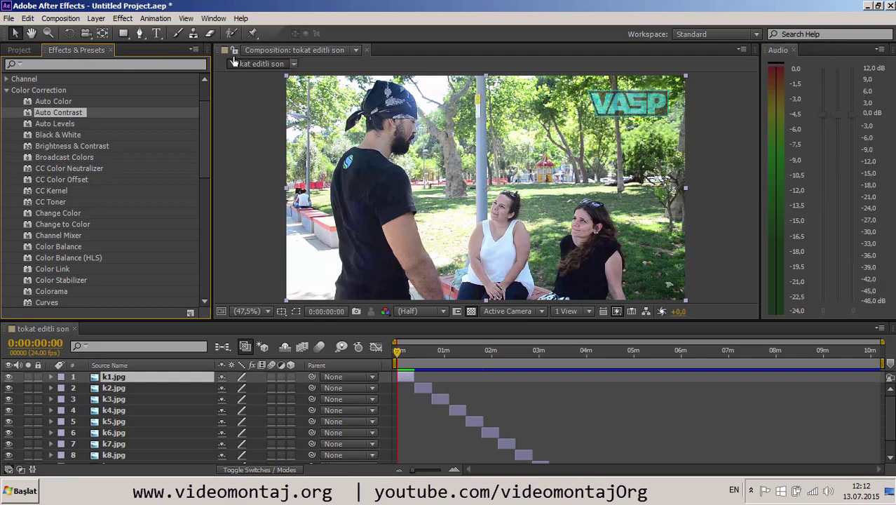
Step: Move the Project/Effects group to the right, close Audio, and widen the Composition viewer
left_click_drag(5, 91, 667, 153)
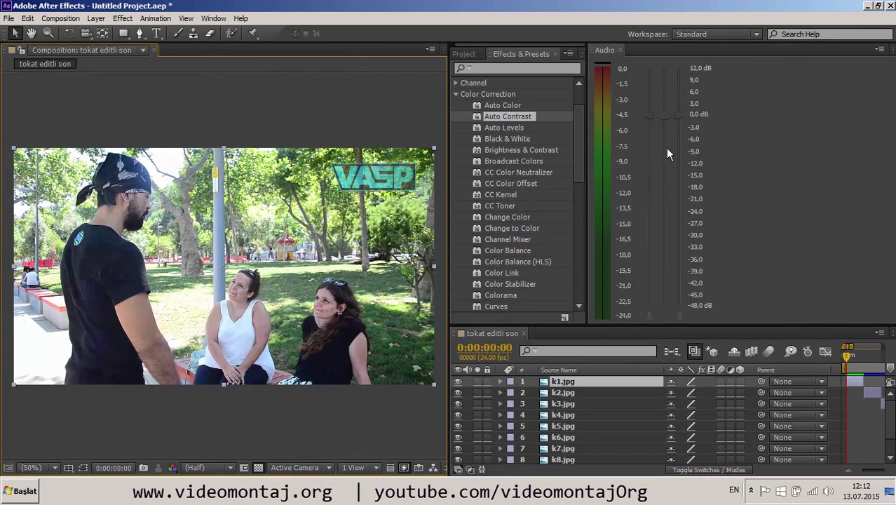
left_click(620, 50)
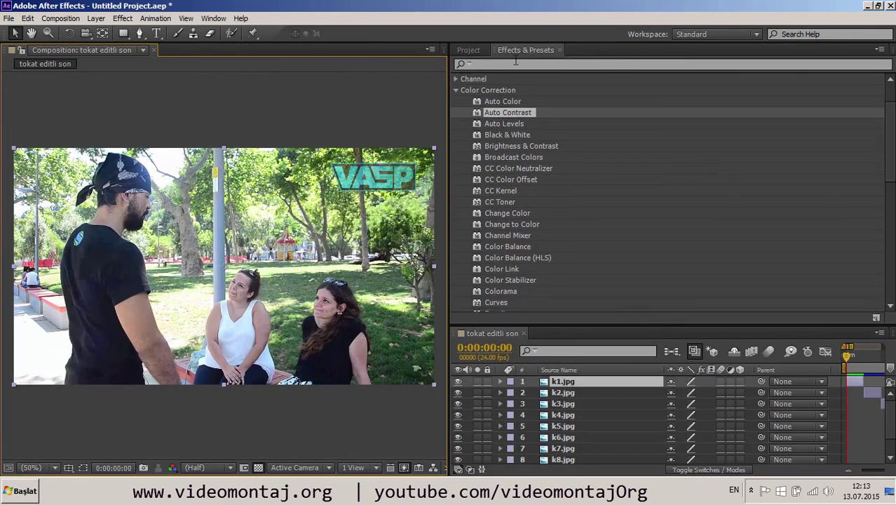
left_click_drag(449, 101, 687, 113)
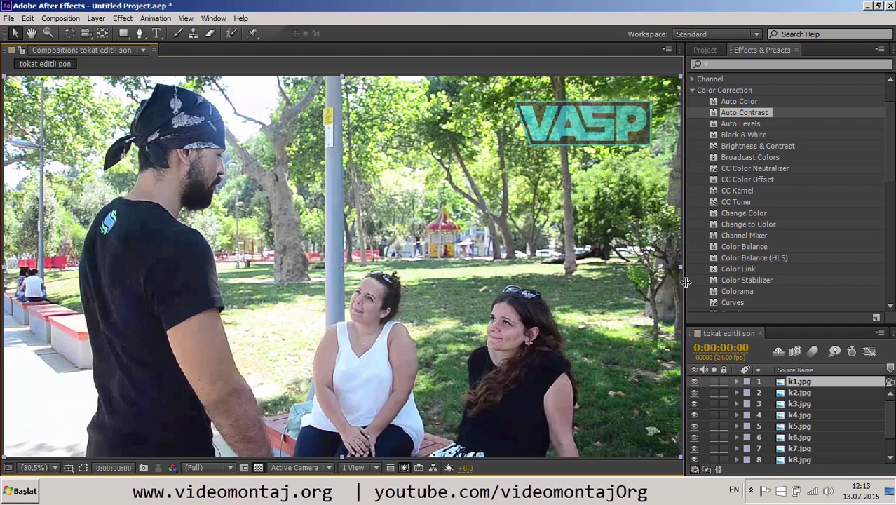
Step: Narrow the viewer to widen the right-hand panels, collapsing the Color Correction category
left_click_drag(686, 281, 627, 283)
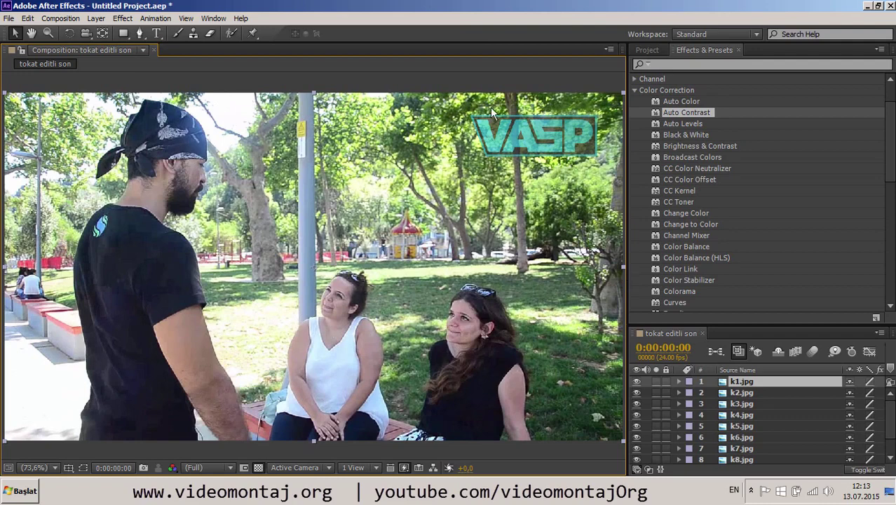
left_click(635, 90)
scroll(678, 99, "up", 2)
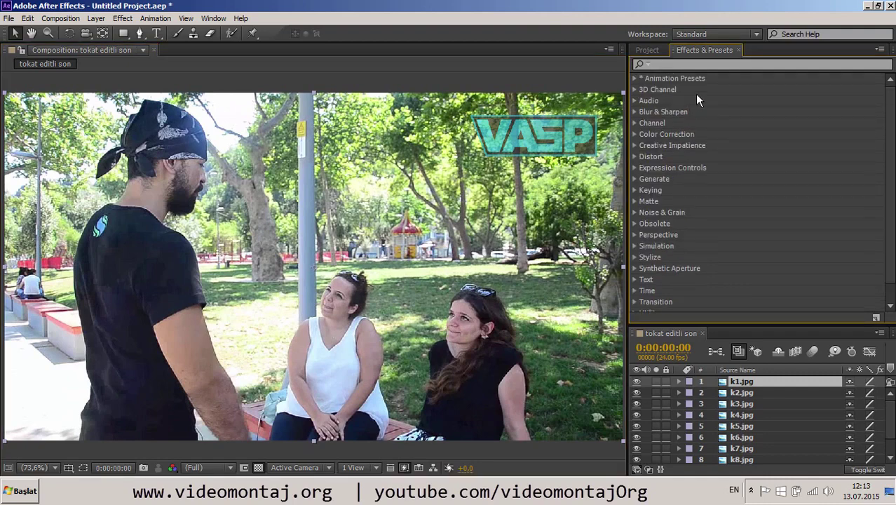
Step: Close Effects & Presets, reopen it from the Window menu, and expand Color Correction
left_click(738, 50)
left_click(213, 19)
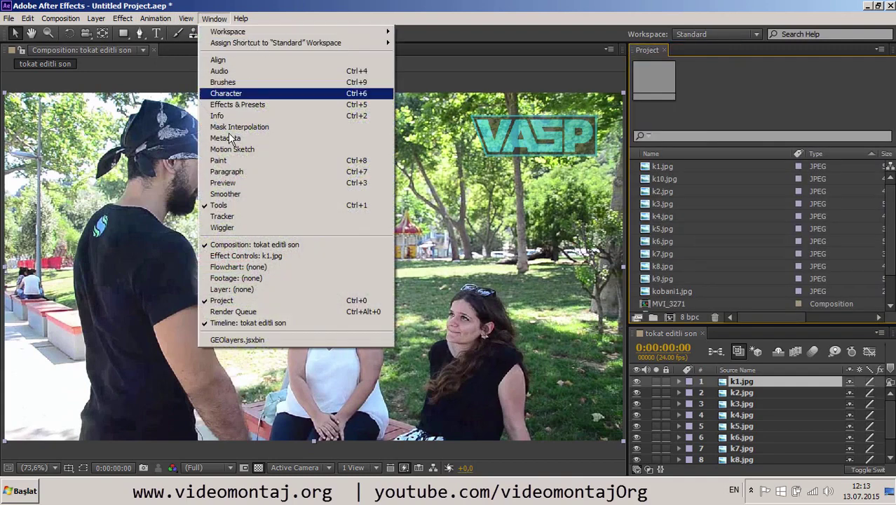
left_click(246, 106)
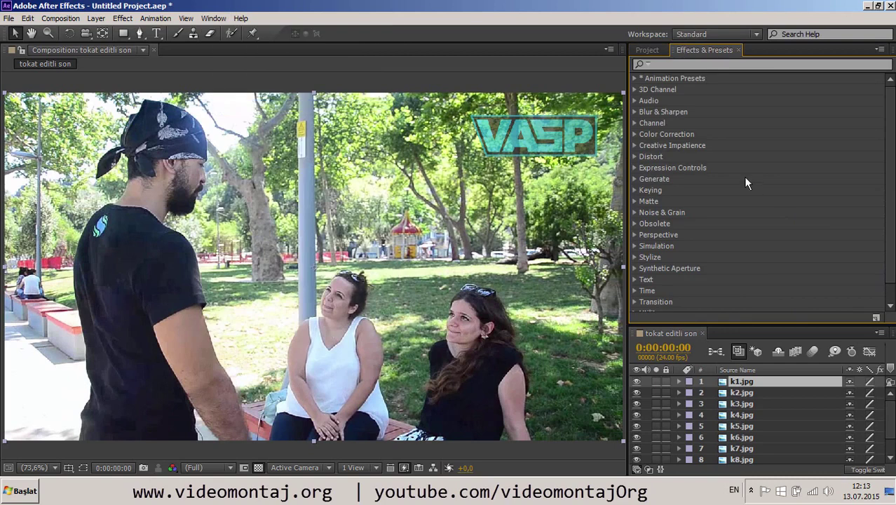
left_click(635, 135)
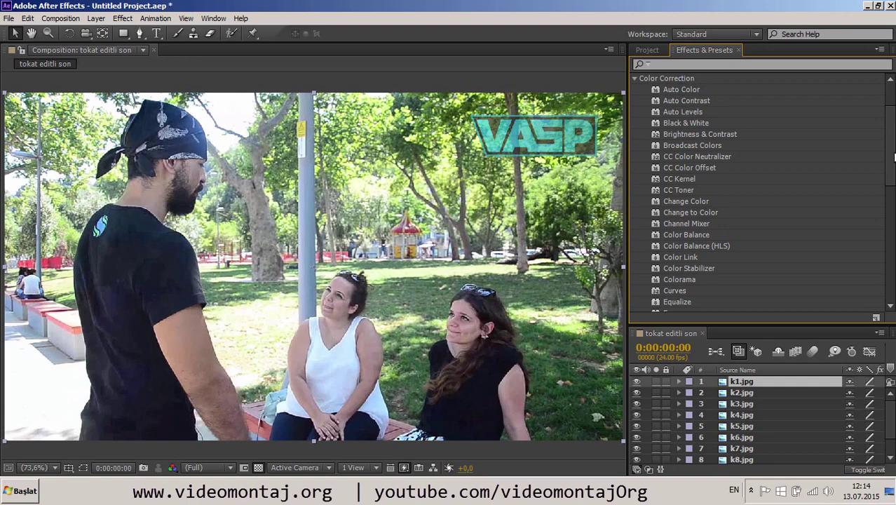
Step: Apply Auto Color to k1.jpg, keeping Black/White Clip 0.10% and Blend With Original 0.0%
mouse_move(888, 160)
left_mouse_down()
mouse_move(879, 177)
mouse_move(876, 161)
left_mouse_up()
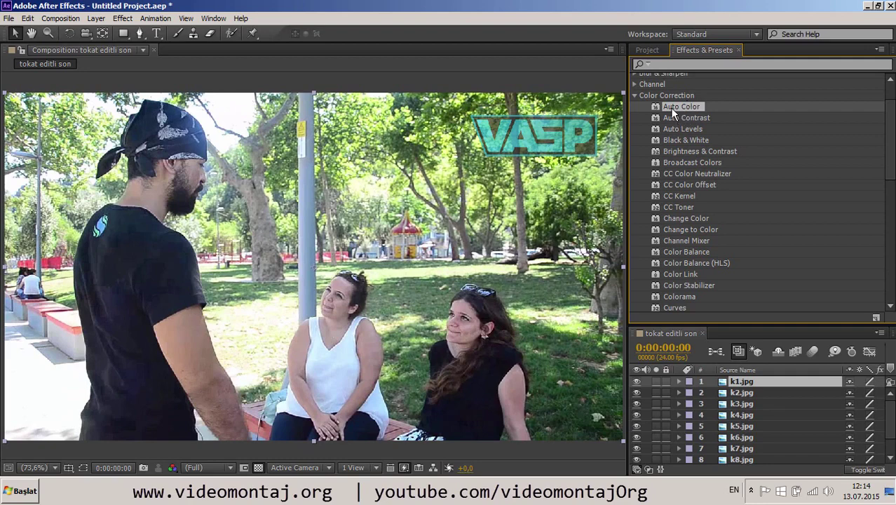
left_click_drag(670, 107, 119, 224)
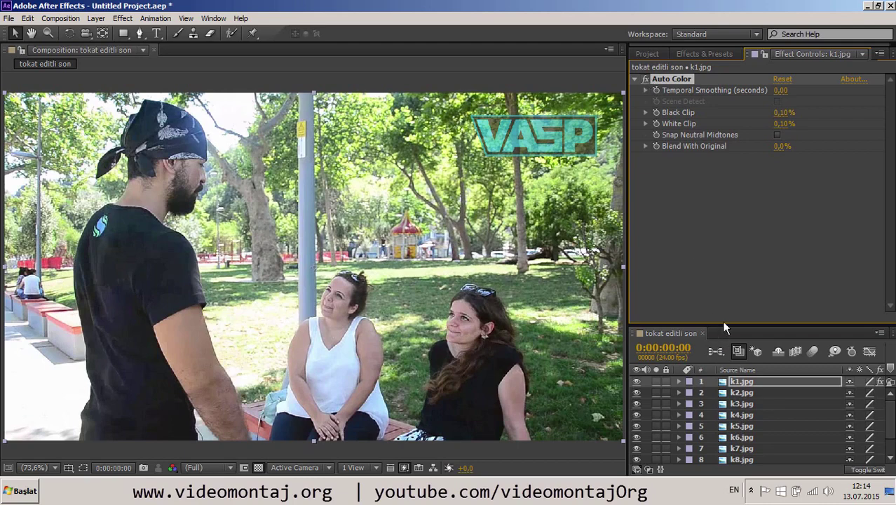
Step: Enlarge the Timeline, hide the switches columns, and zoom in on the time graph
left_click_drag(724, 324, 724, 283)
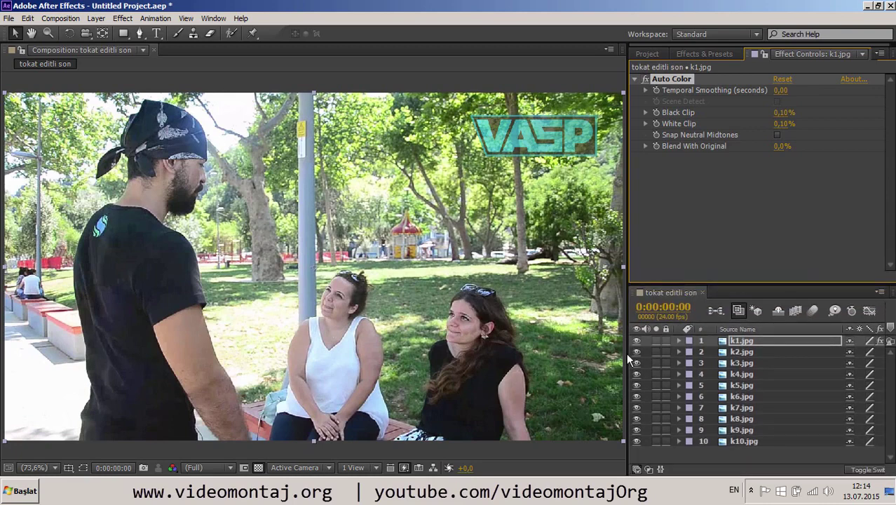
left_click_drag(627, 359, 458, 357)
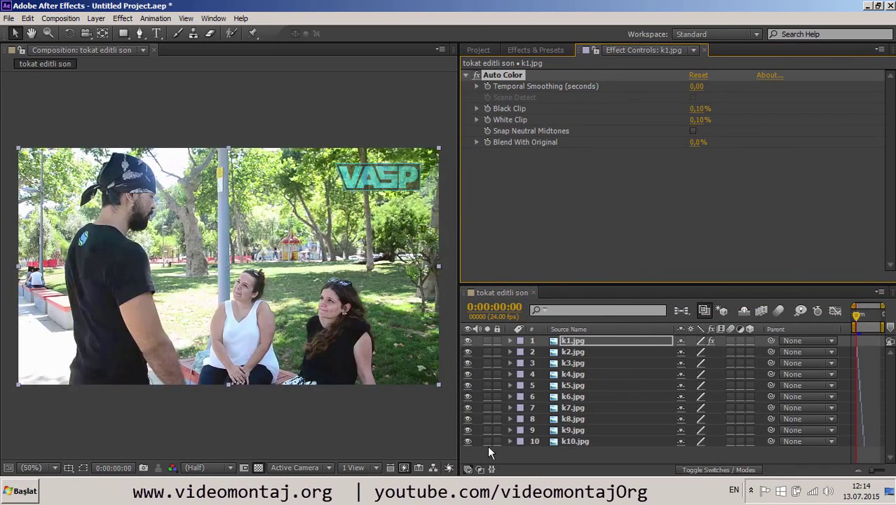
left_click(489, 451)
left_click(479, 469)
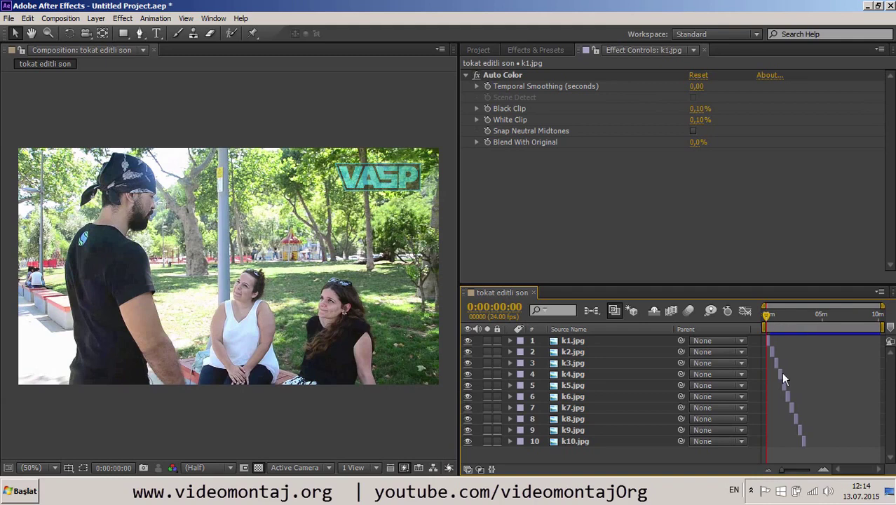
left_click_drag(780, 470, 798, 471)
Step: Move the current time to 0:02:57:08 and select the k9.jpg layer
left_click(856, 324)
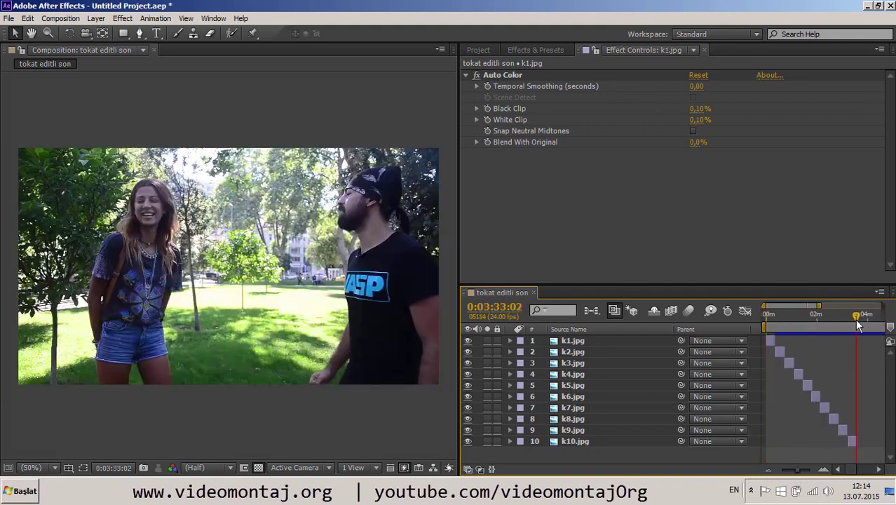
left_click_drag(857, 324, 843, 327)
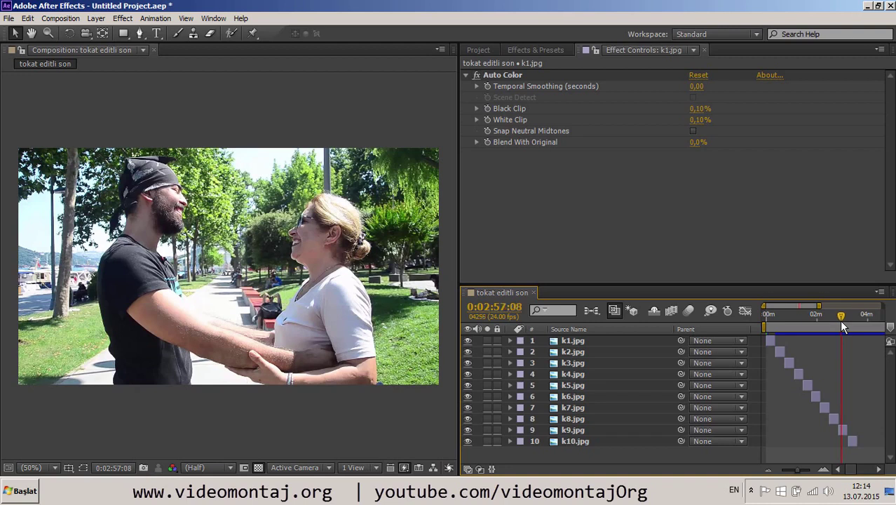
left_click(517, 76)
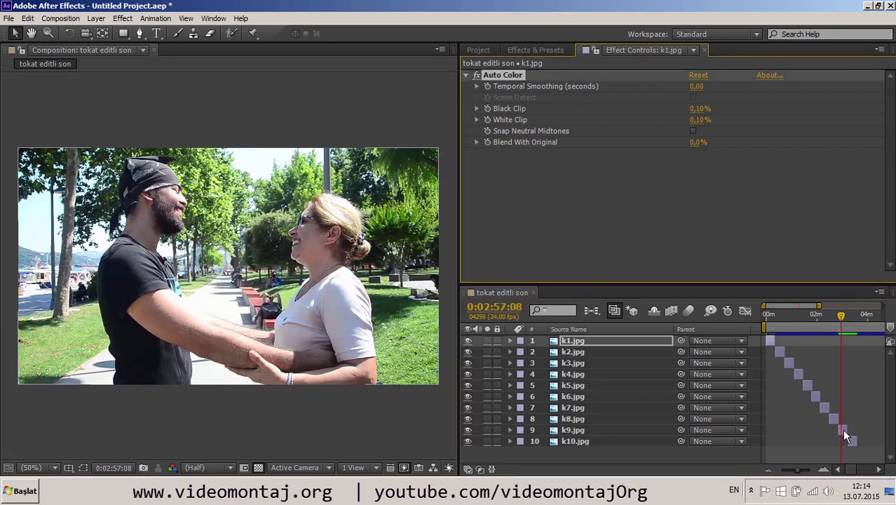
left_click(844, 430)
left_click(539, 50)
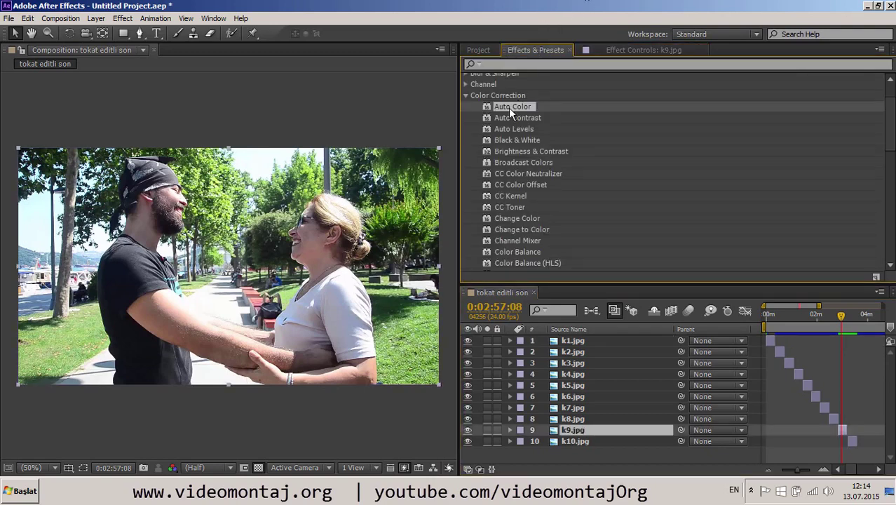
Step: Apply Auto Color to k9.jpg, raise Black Clip, and inspect the result at full size
left_click_drag(508, 108, 343, 242)
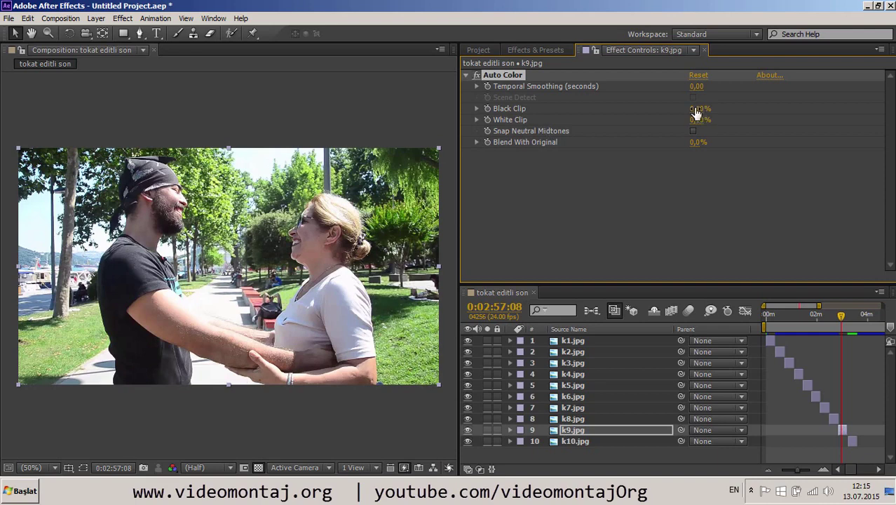
left_click_drag(696, 112, 777, 109)
key("period")
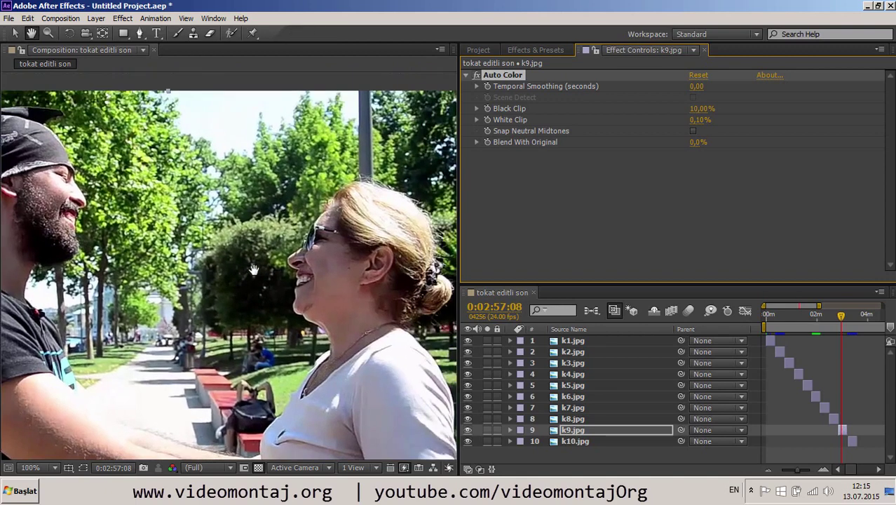
left_click_drag(308, 231, 238, 282)
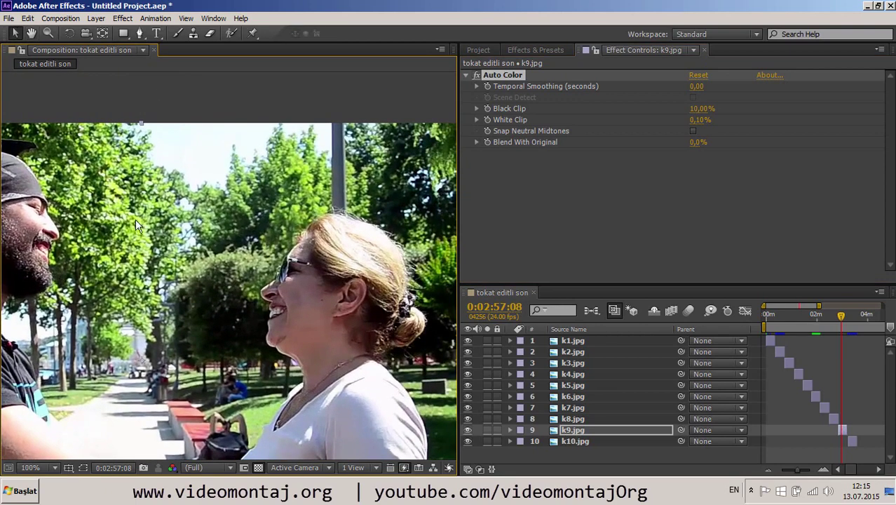
left_click_drag(114, 184, 236, 217)
left_click_drag(413, 310, 329, 233)
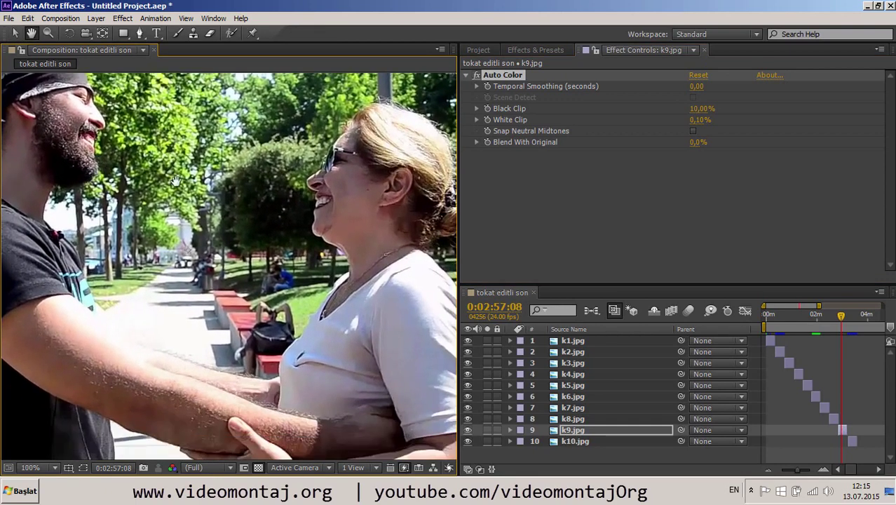
key("comma")
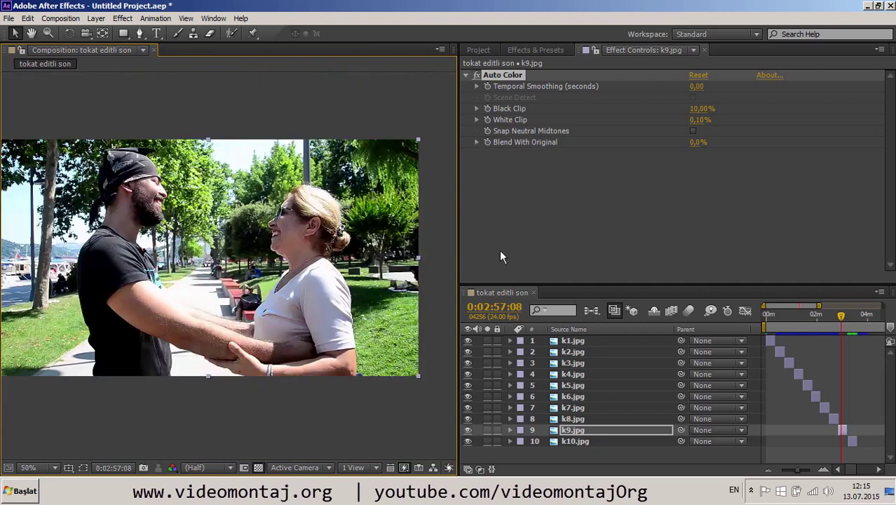
Step: Set Auto Color's White and Black Clip to 10% and Blend 100%, then delete the effect
left_click(699, 124)
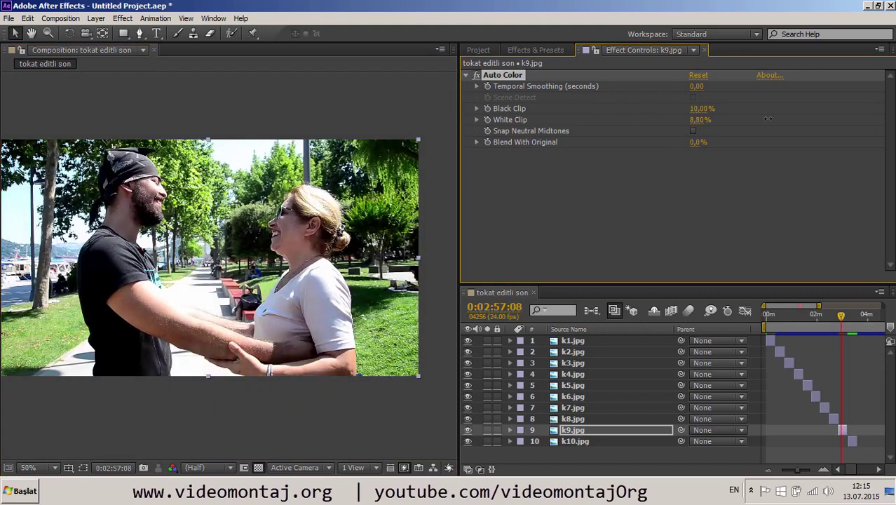
mouse_move(699, 124)
left_mouse_down()
mouse_move(737, 136)
mouse_move(662, 131)
mouse_move(705, 123)
mouse_move(673, 134)
left_mouse_up()
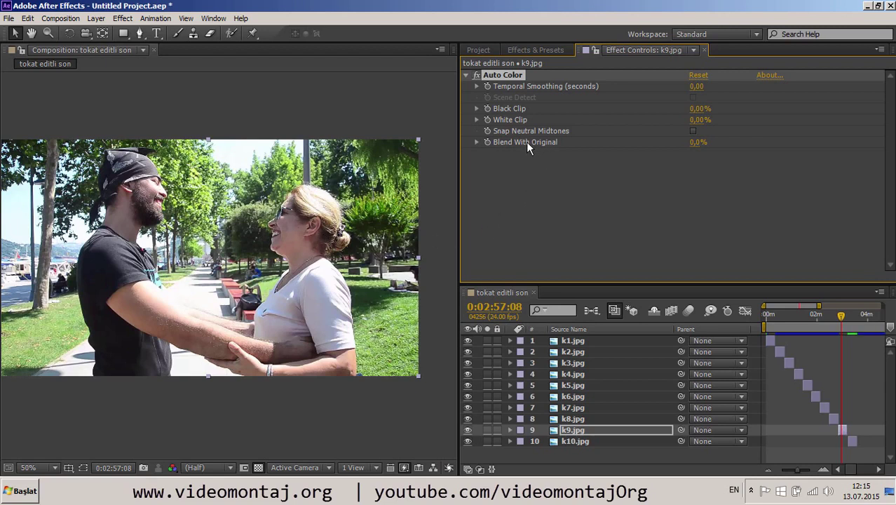
left_click_drag(694, 112, 708, 111)
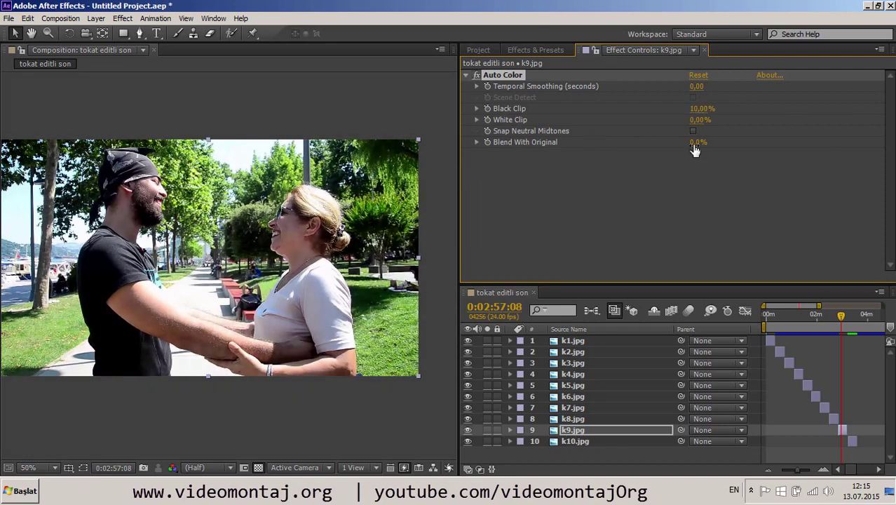
left_click_drag(694, 147, 727, 145)
left_click_drag(747, 141, 770, 141)
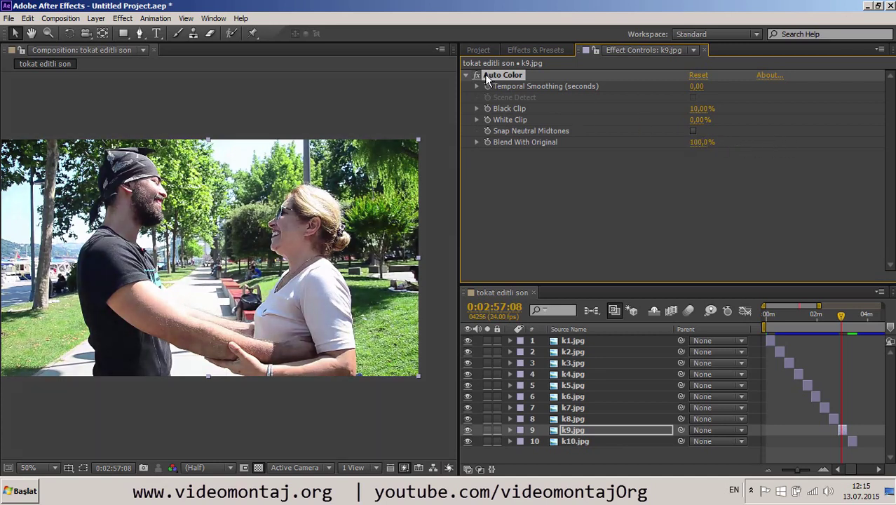
key("Delete")
left_click(510, 50)
Step: Apply Auto Contrast to k9.jpg and scrub its Black Clip, trying values up to 10%
left_click_drag(503, 116, 174, 256)
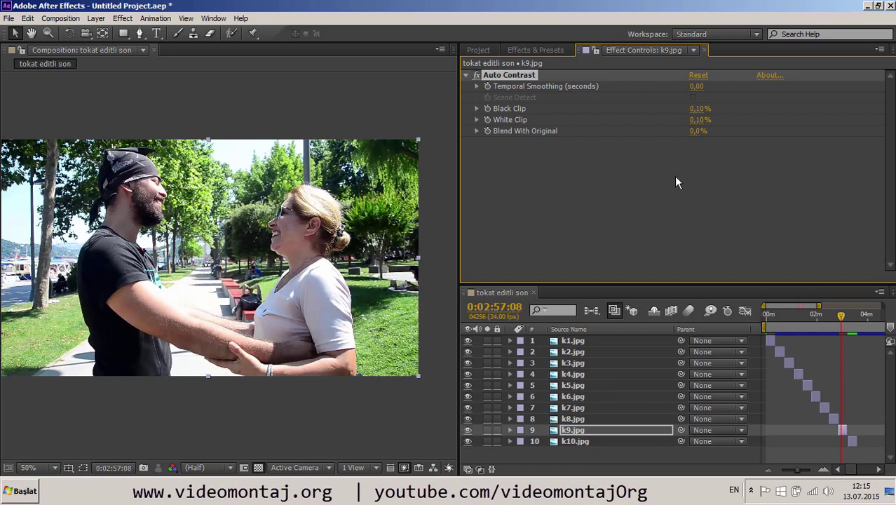
left_click_drag(698, 109, 771, 105)
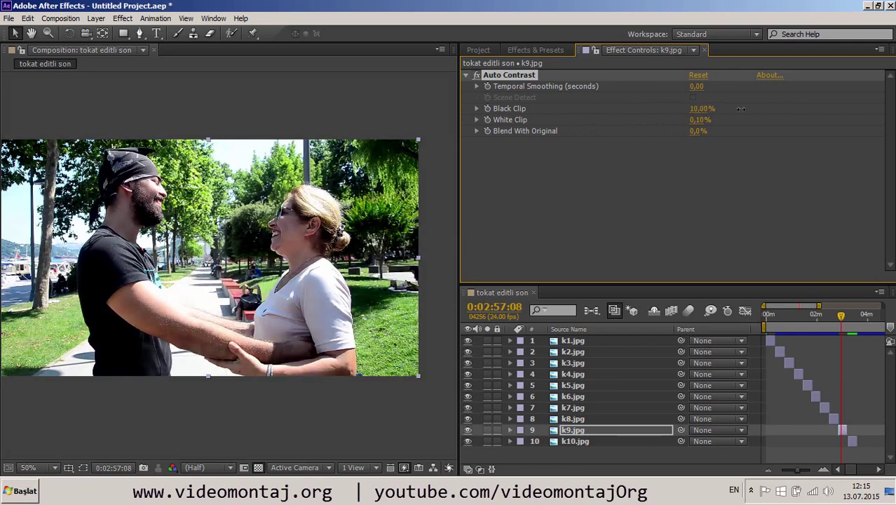
left_click_drag(758, 105, 662, 130)
scroll(214, 224, "up", 2)
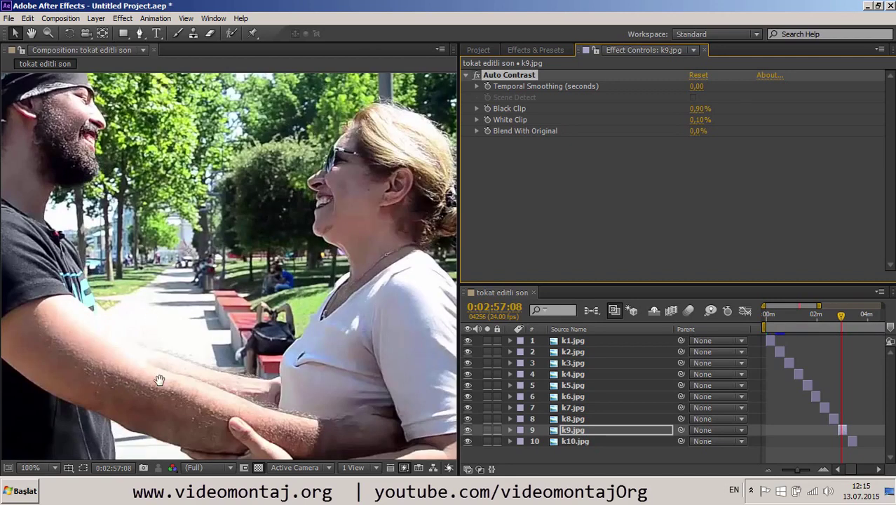
mouse_move(183, 353)
left_mouse_down()
mouse_move(281, 300)
mouse_move(259, 313)
left_mouse_up()
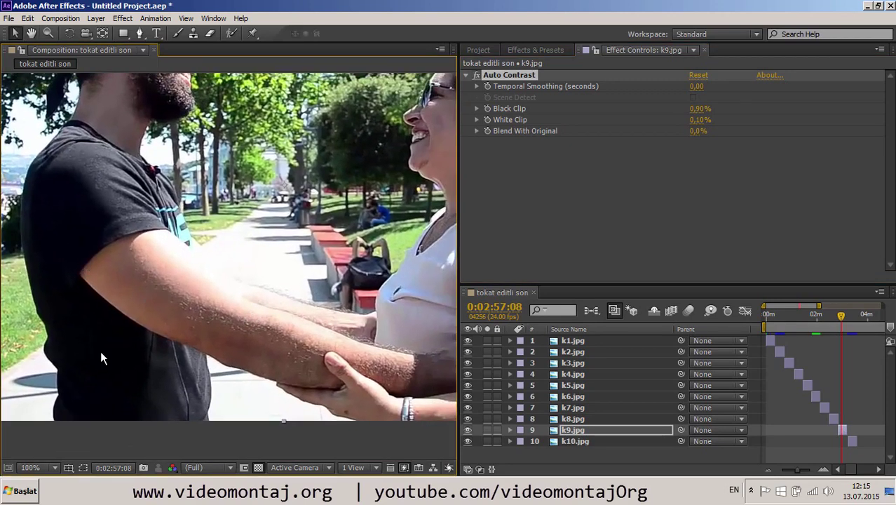
mouse_move(697, 108)
left_mouse_down()
mouse_move(665, 104)
mouse_move(658, 116)
mouse_move(701, 113)
left_mouse_up()
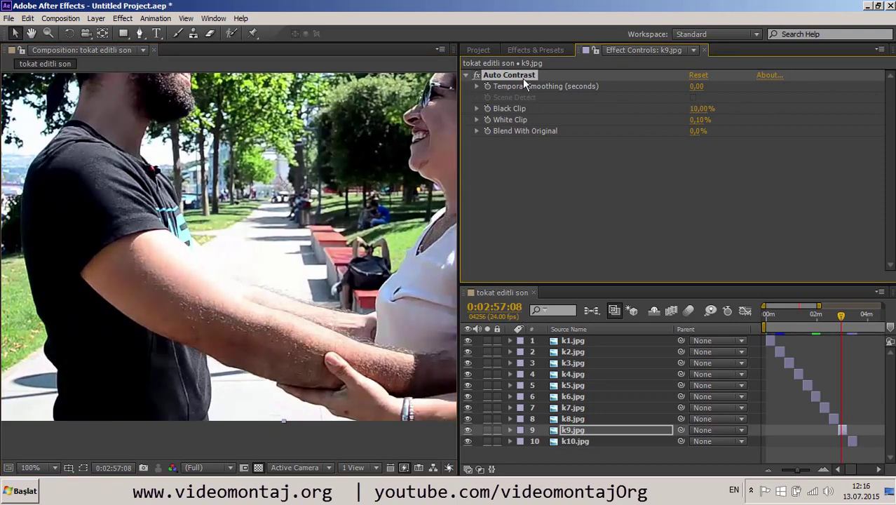
Step: Replace Auto Contrast on k9.jpg with Auto Levels and raise its Black Clip
key("Delete")
left_click(537, 50)
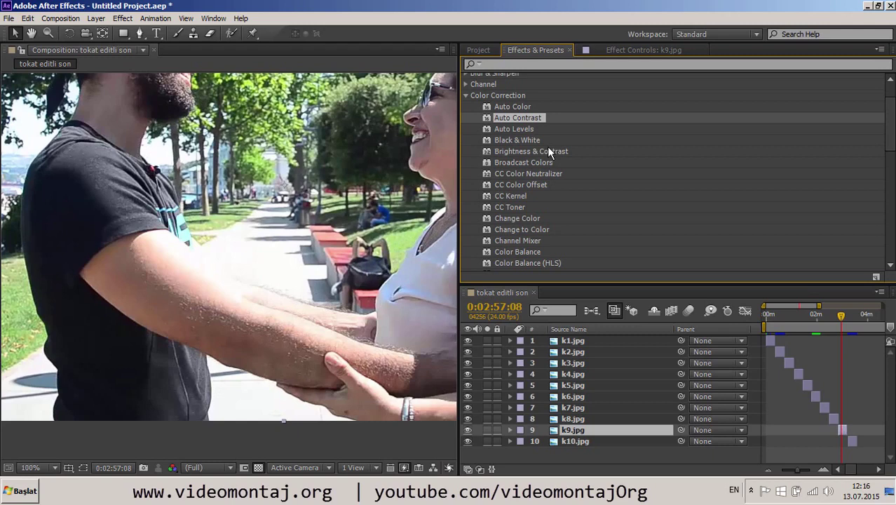
double_click(514, 129)
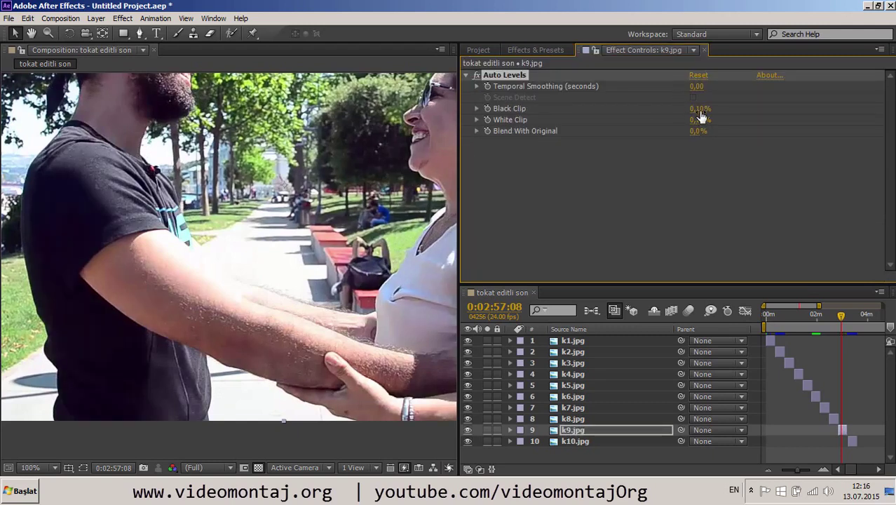
mouse_move(698, 109)
left_mouse_down()
mouse_move(724, 122)
mouse_move(712, 121)
left_mouse_up()
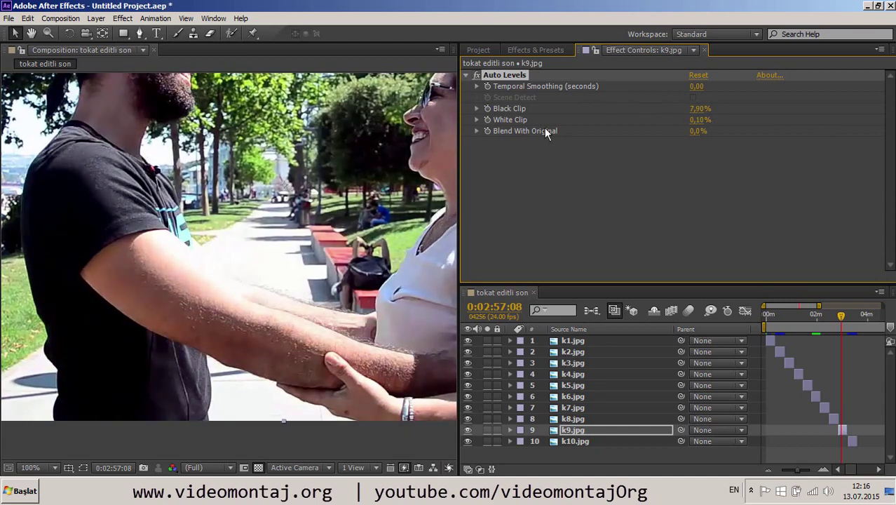
left_click(528, 49)
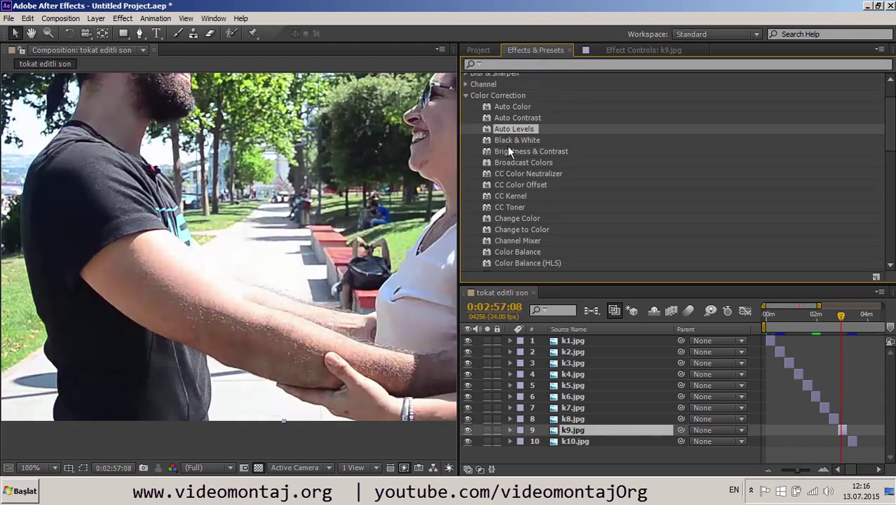
Step: Apply Black & White to k9.jpg and set Reds -63, Yellows 67 and Cyans -98
left_click_drag(509, 140, 230, 155)
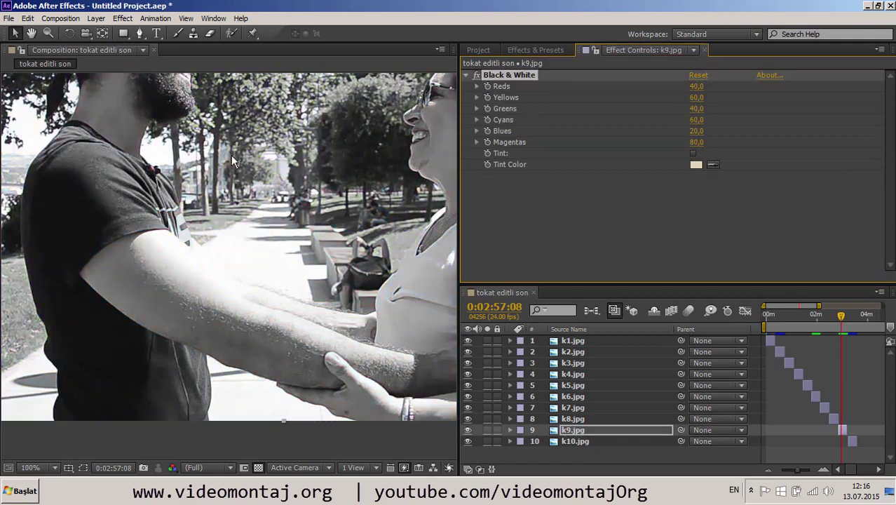
scroll(255, 188, "down", 1)
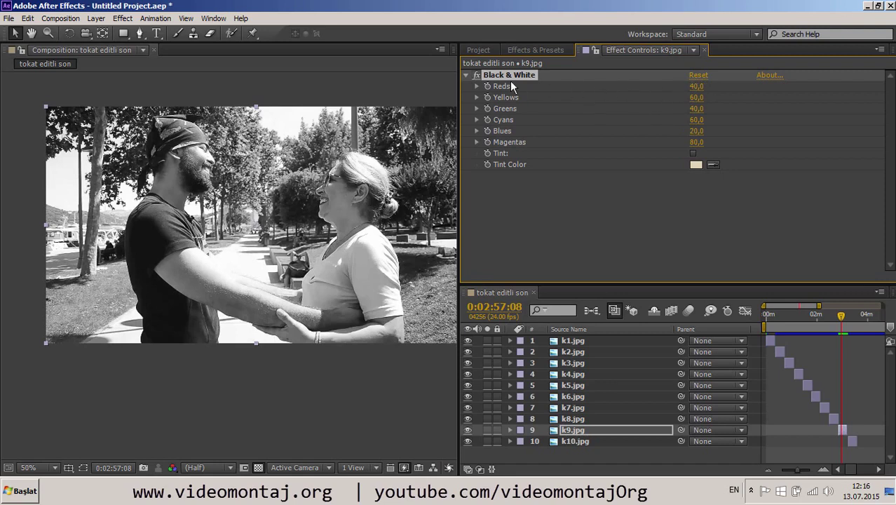
mouse_move(696, 87)
left_mouse_down()
mouse_move(729, 86)
mouse_move(611, 68)
left_mouse_up()
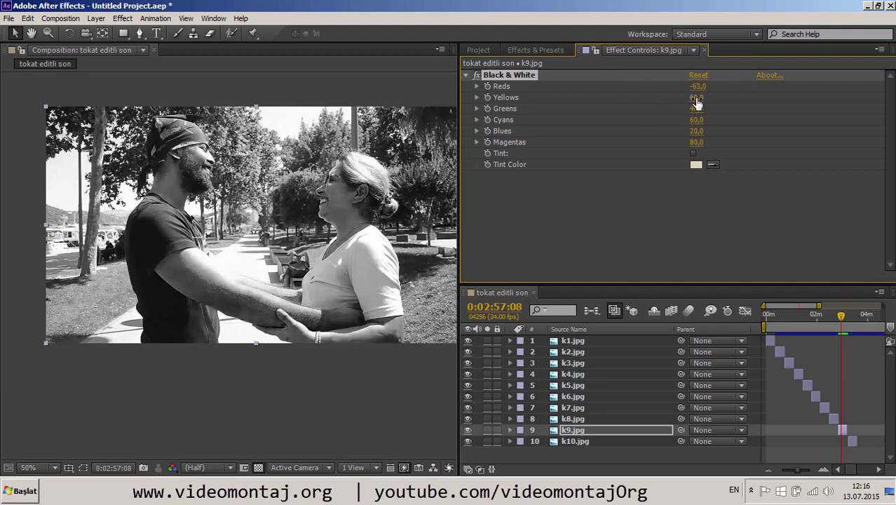
left_click_drag(696, 99, 578, 74)
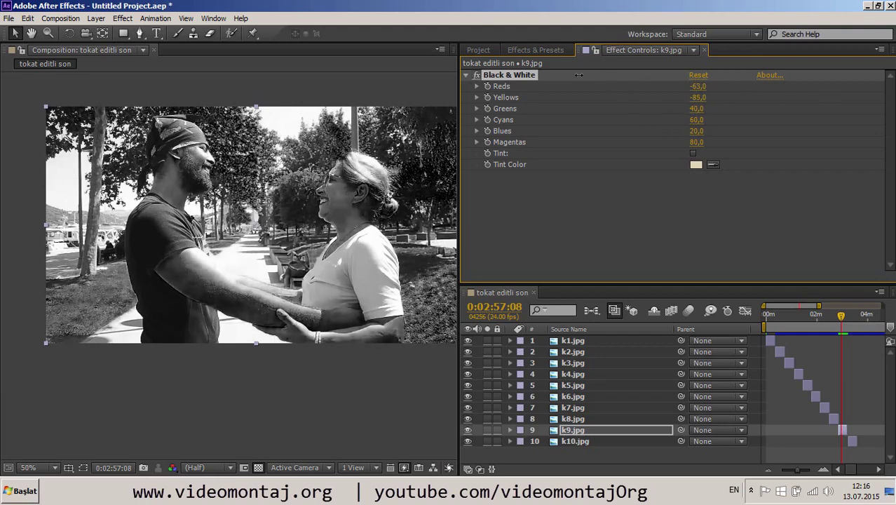
mouse_move(578, 75)
left_mouse_down()
mouse_move(651, 97)
mouse_move(634, 98)
left_mouse_up()
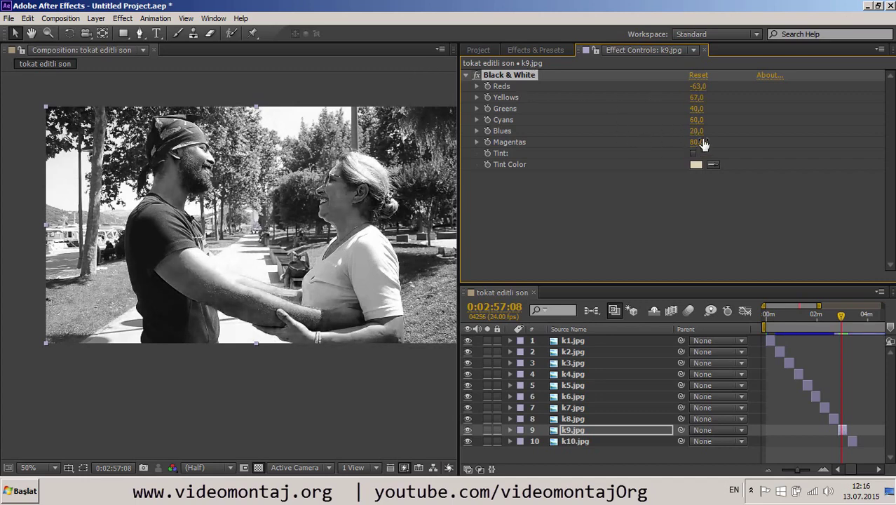
mouse_move(695, 120)
left_mouse_down()
mouse_move(620, 119)
mouse_move(751, 140)
left_mouse_up()
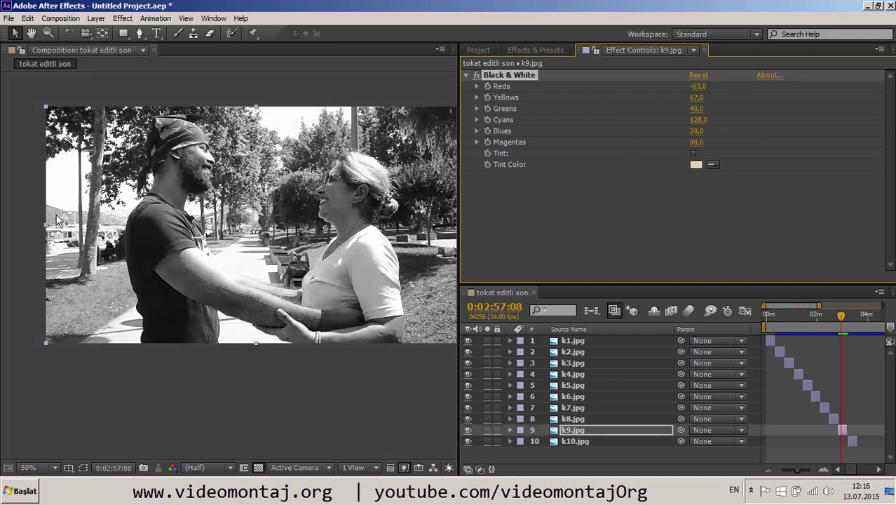
mouse_move(696, 120)
left_mouse_down()
mouse_move(467, 103)
mouse_move(550, 144)
left_mouse_up()
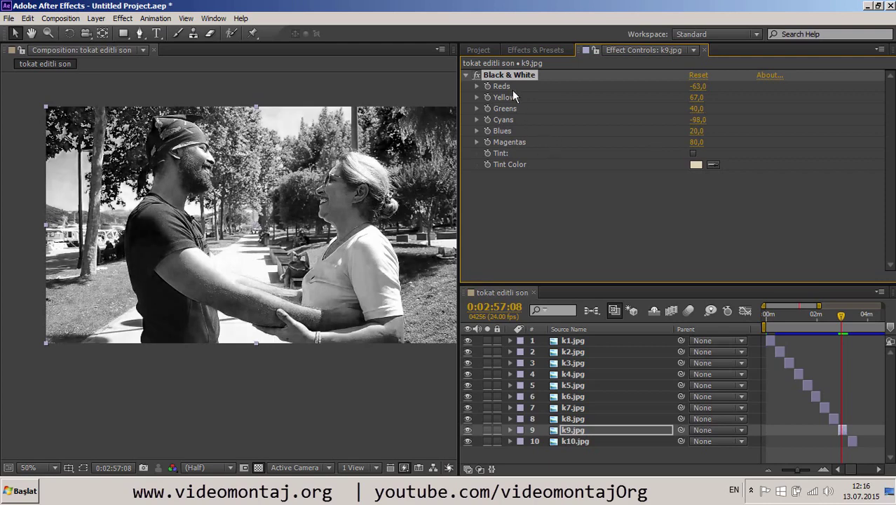
Step: Remove Black & White from k9.jpg and apply Change to Color instead
key("Delete")
left_click(553, 49)
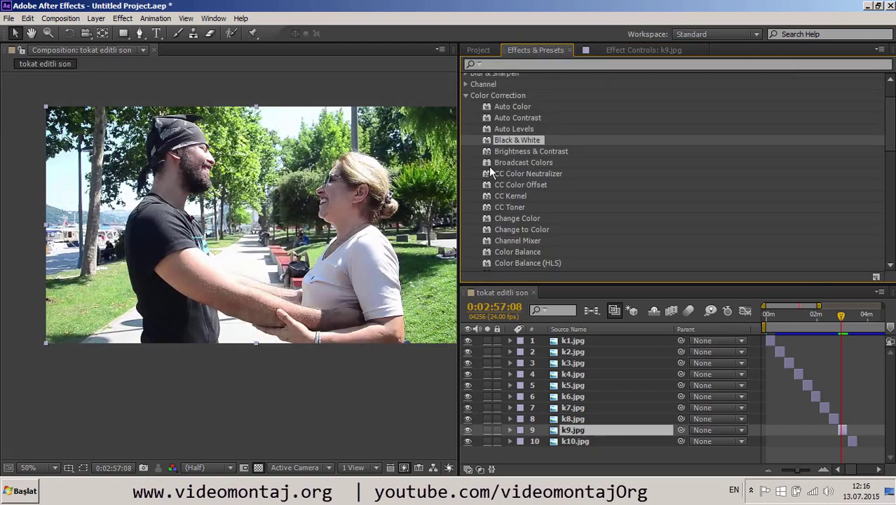
left_click(493, 207)
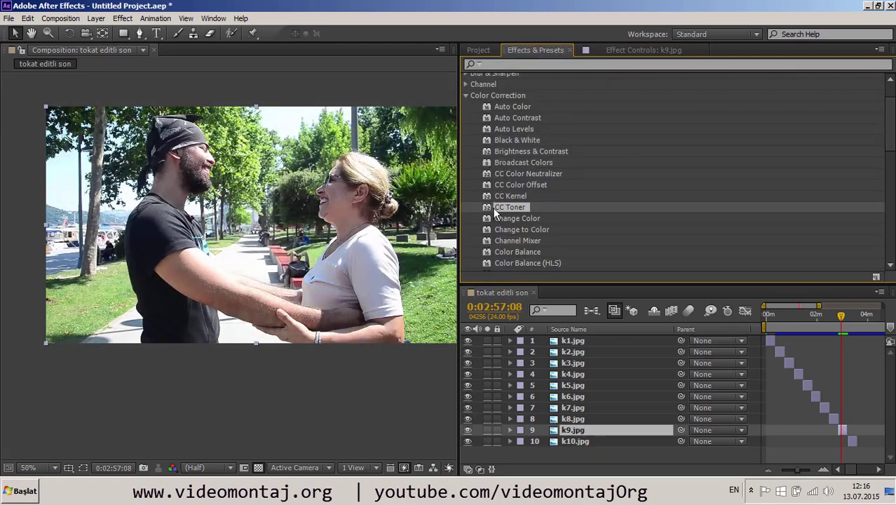
scroll(501, 196, "down", 1)
left_click(512, 189)
left_click(512, 203)
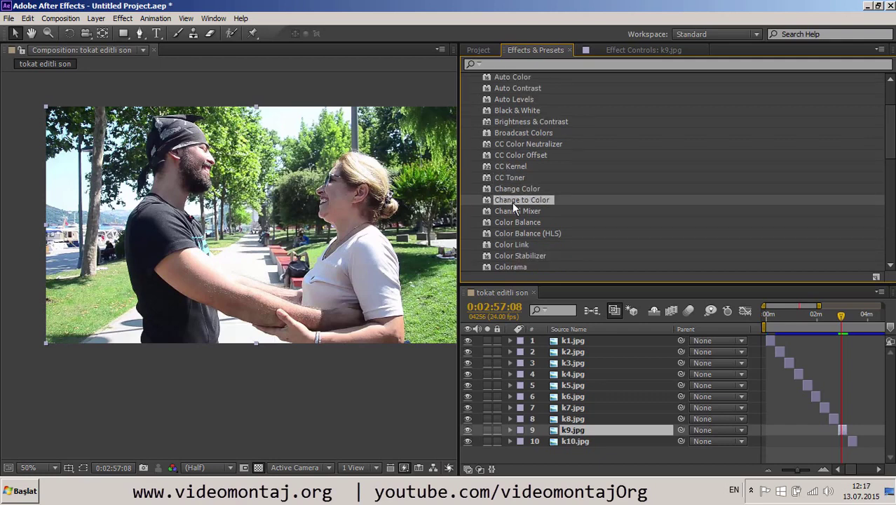
left_click_drag(512, 203, 342, 184)
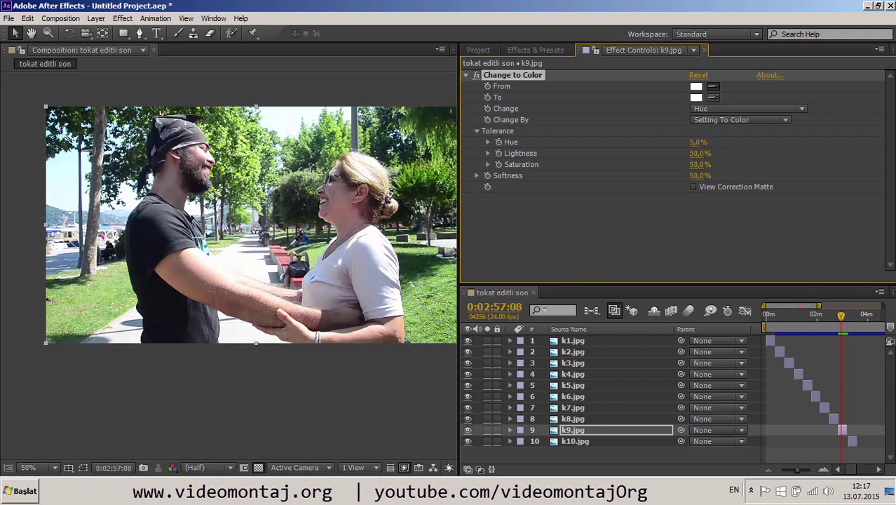
Step: Sample the skin tone as the From colour and set the To colour to bright green
left_click(340, 302)
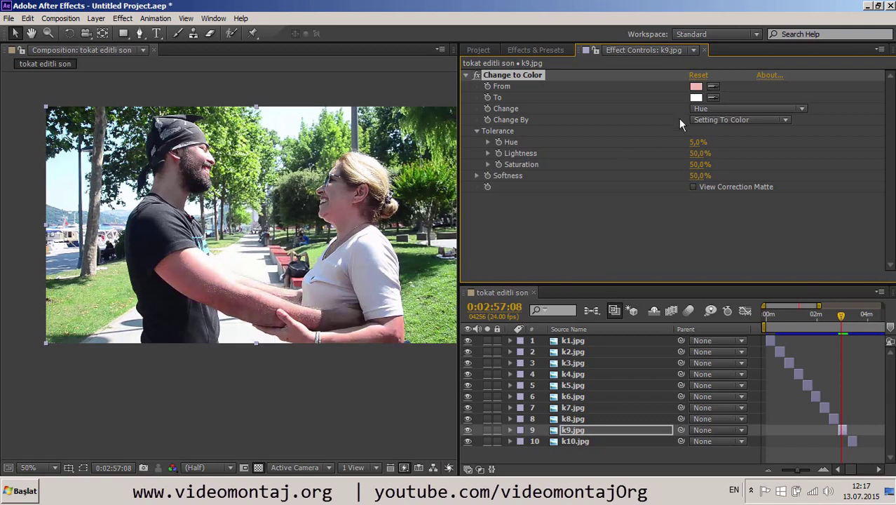
left_click(696, 98)
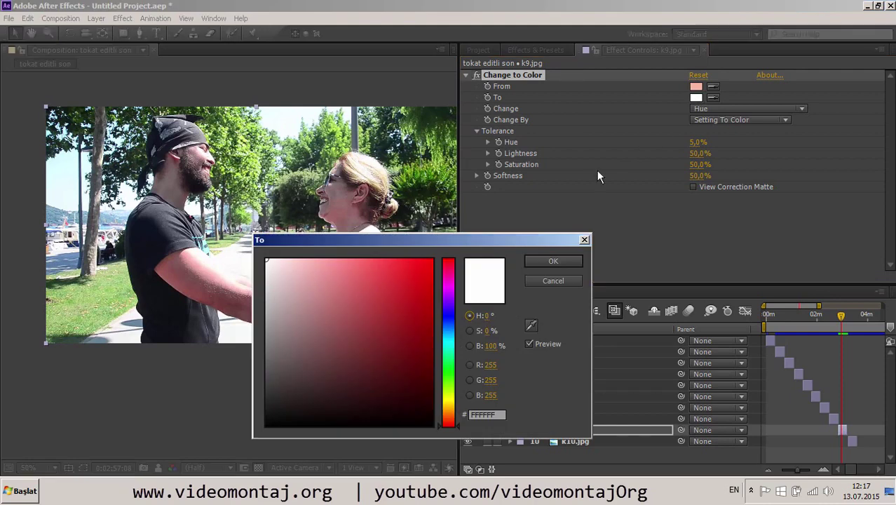
left_click(448, 378)
left_click(417, 293)
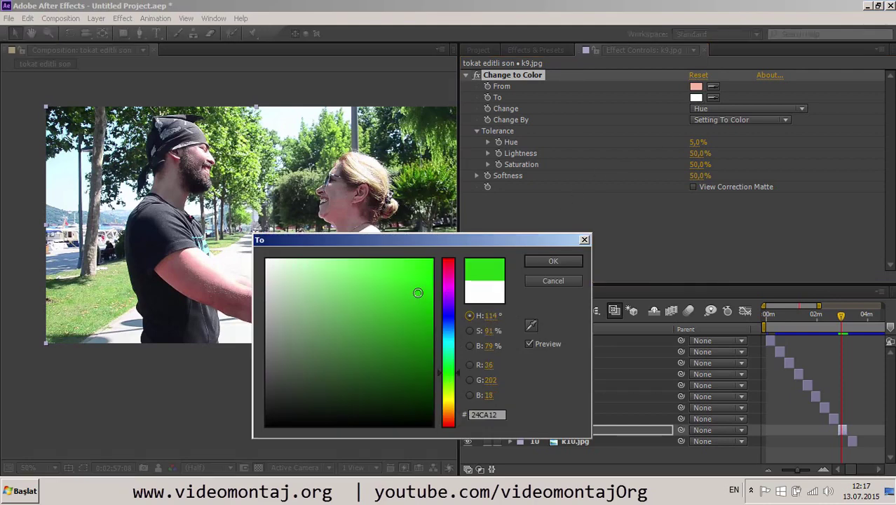
left_click(550, 263)
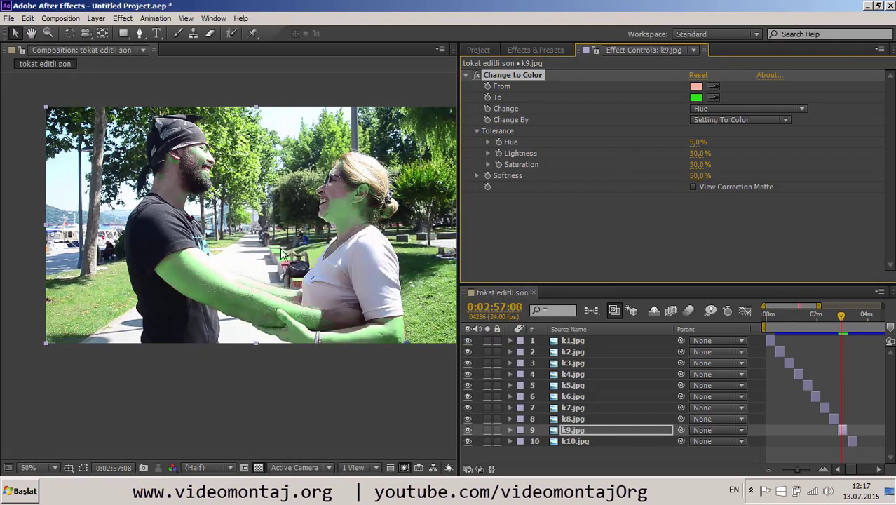
Step: Widen the Hue tolerance, then reset Change to Color to its defaults
scroll(230, 260, "up", 2)
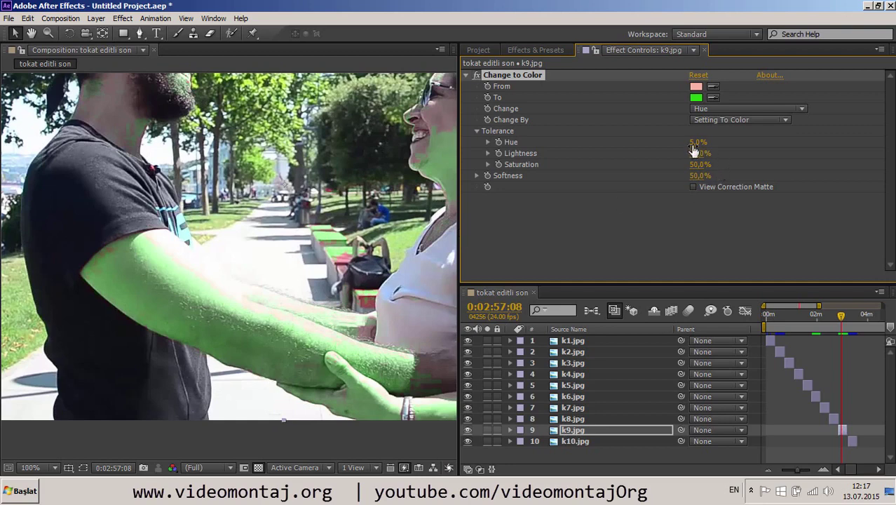
mouse_move(698, 142)
left_mouse_down()
mouse_move(730, 141)
mouse_move(716, 141)
left_mouse_up()
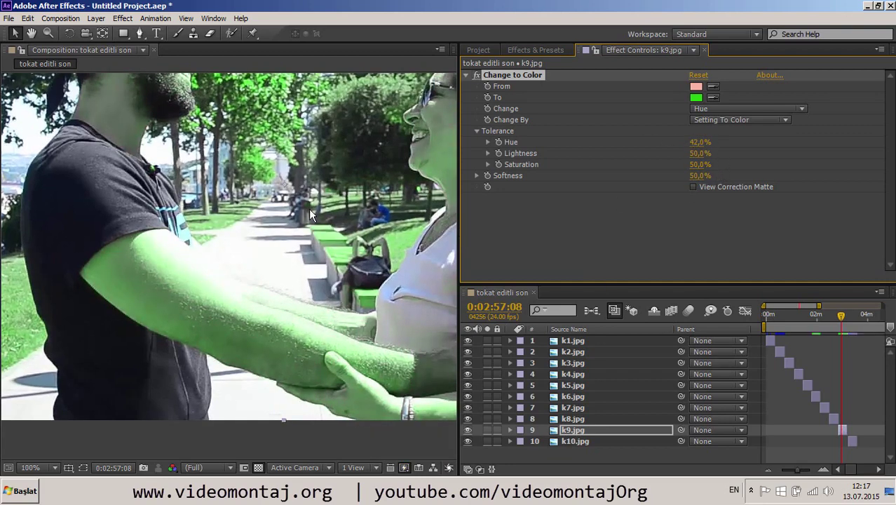
left_click(698, 75)
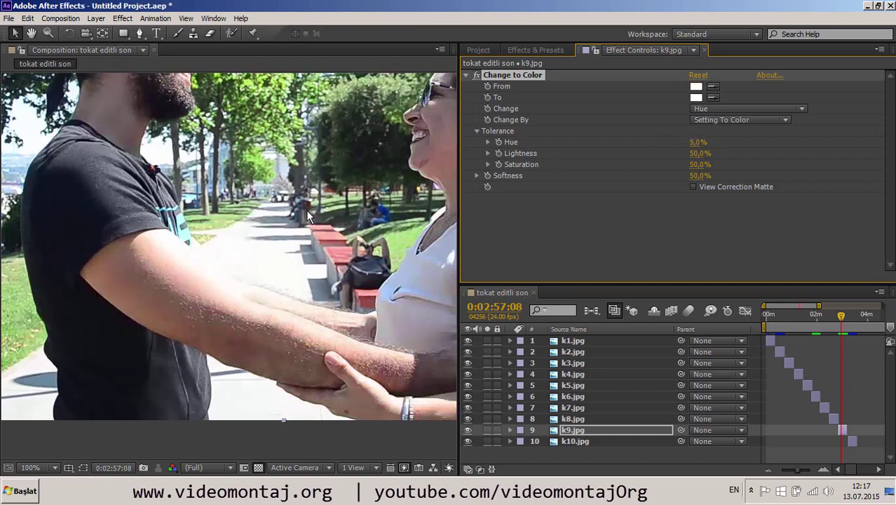
scroll(306, 210, "down", 2)
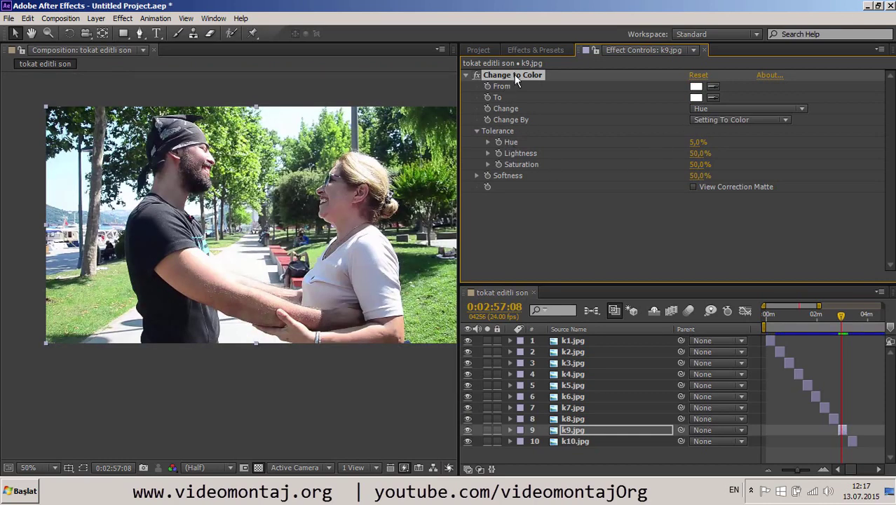
Step: Replace Change to Color with Color Balance: Shadow Red 100, Green 68, Blue 7, Hilight Green 50
key("Delete")
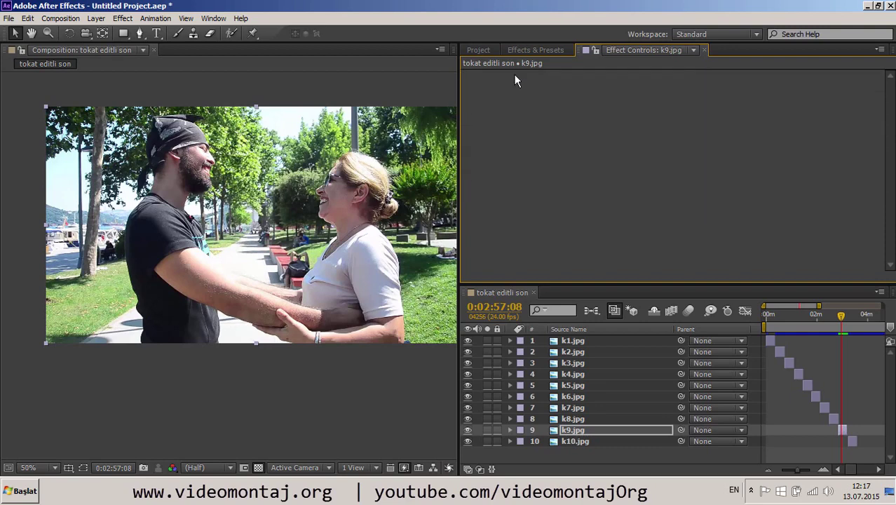
left_click(554, 50)
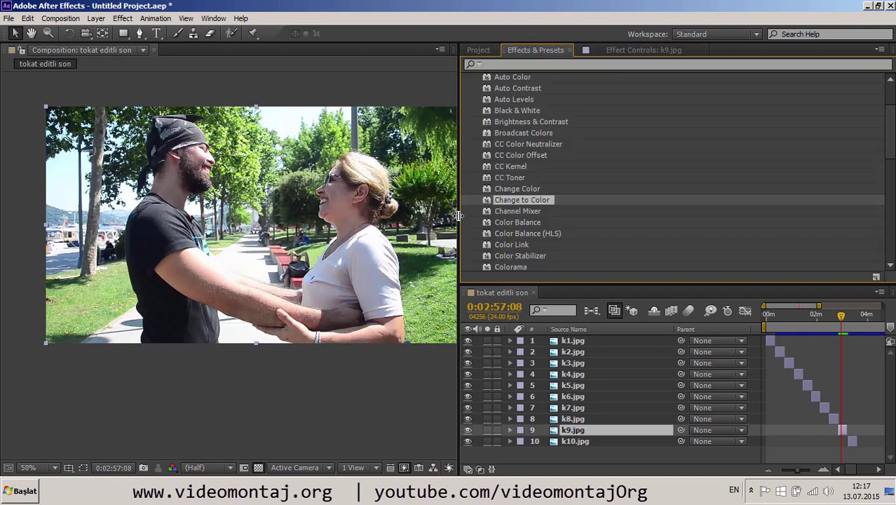
double_click(504, 221)
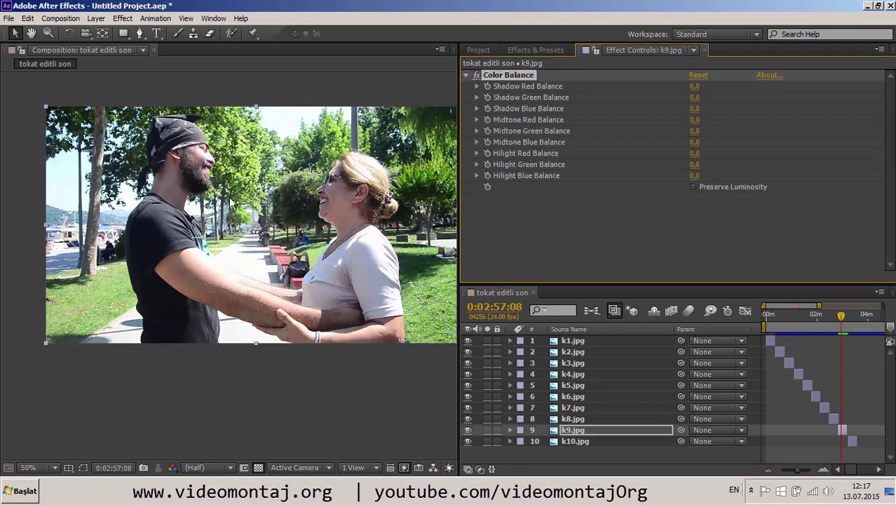
left_click_drag(694, 86, 772, 89)
left_click_drag(694, 97, 755, 97)
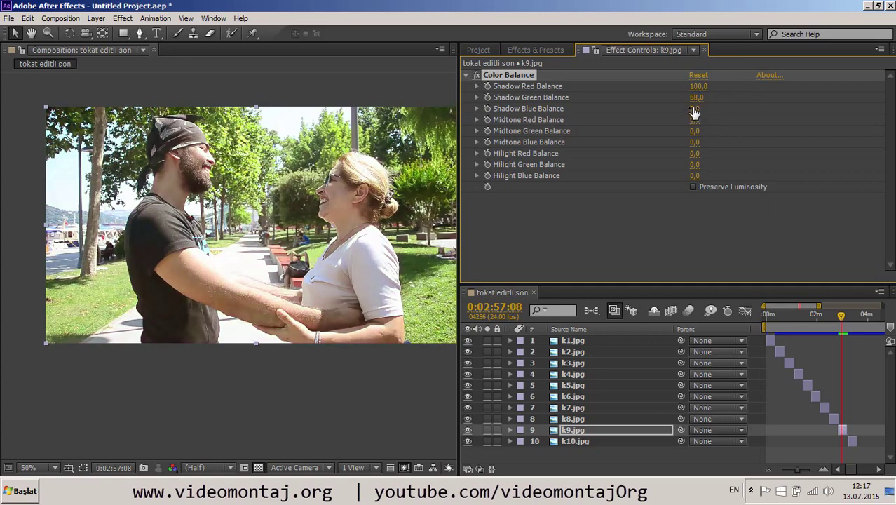
mouse_move(694, 112)
left_mouse_down()
mouse_move(687, 108)
mouse_move(729, 104)
left_mouse_up()
left_click_drag(792, 119, 712, 116)
left_click_drag(694, 164, 730, 154)
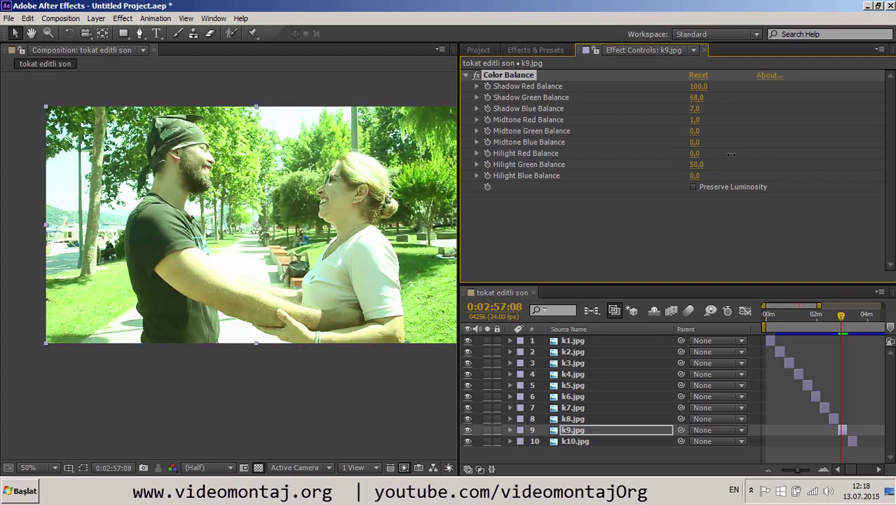
Step: Apply Auto Color to k9.jpg and toggle it off and on to compare
left_click(536, 50)
scroll(500, 154, "up", 1)
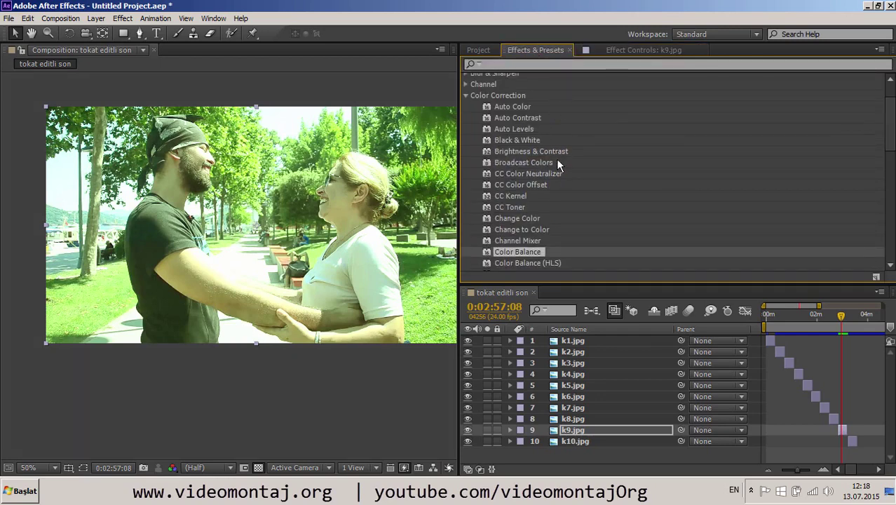
double_click(510, 108)
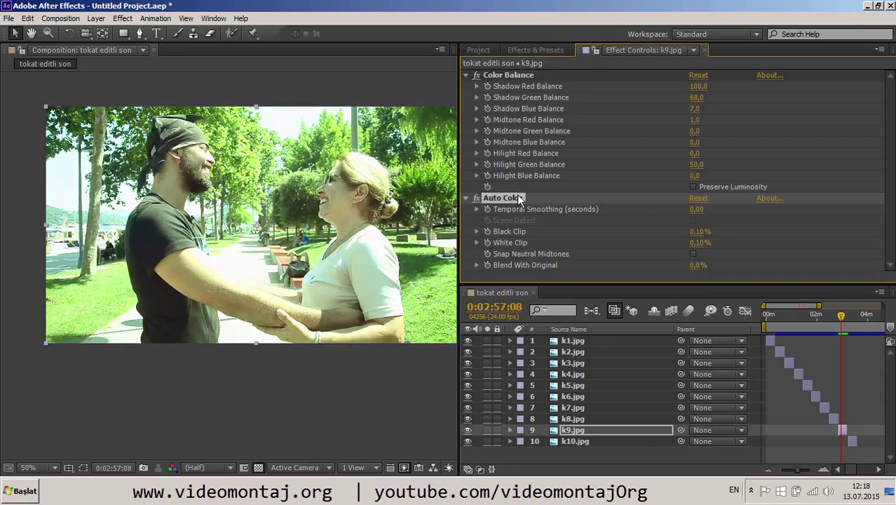
left_click(476, 198)
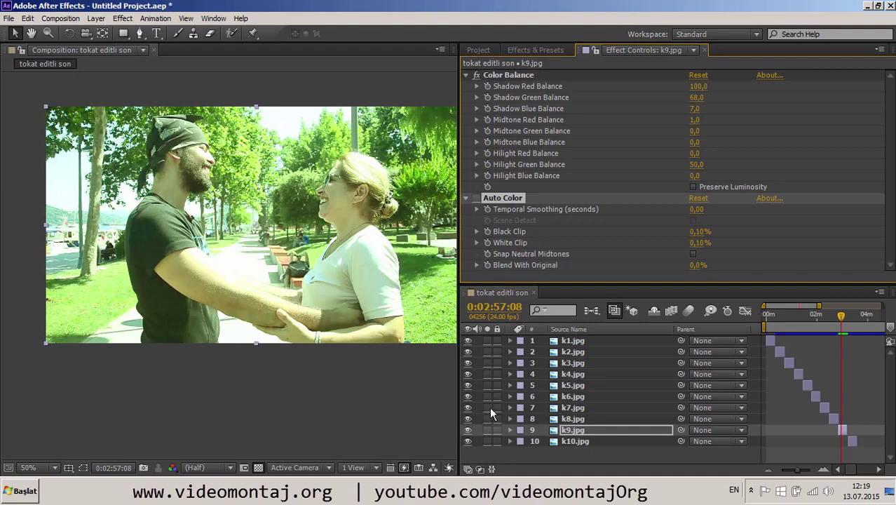
left_click(479, 198)
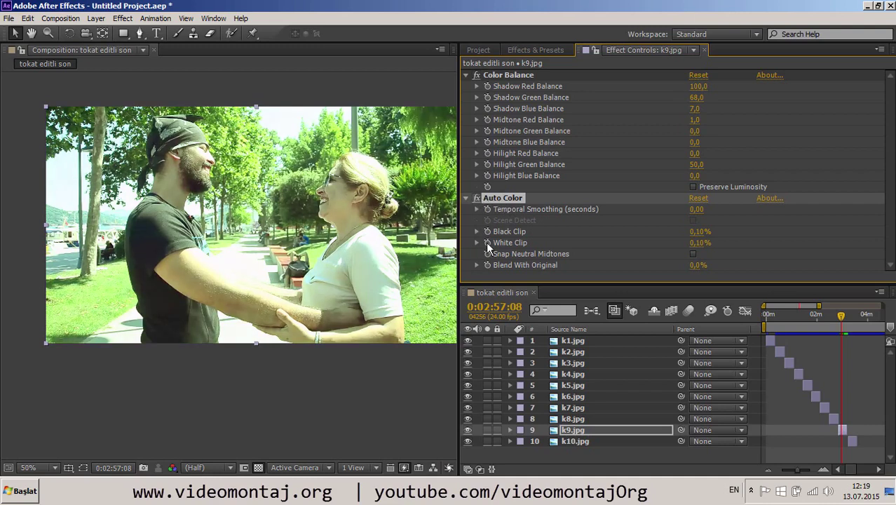
Step: Remove Auto Color and browse the Color Correction effects list again
left_click(540, 48)
left_click(624, 49)
left_click(536, 50)
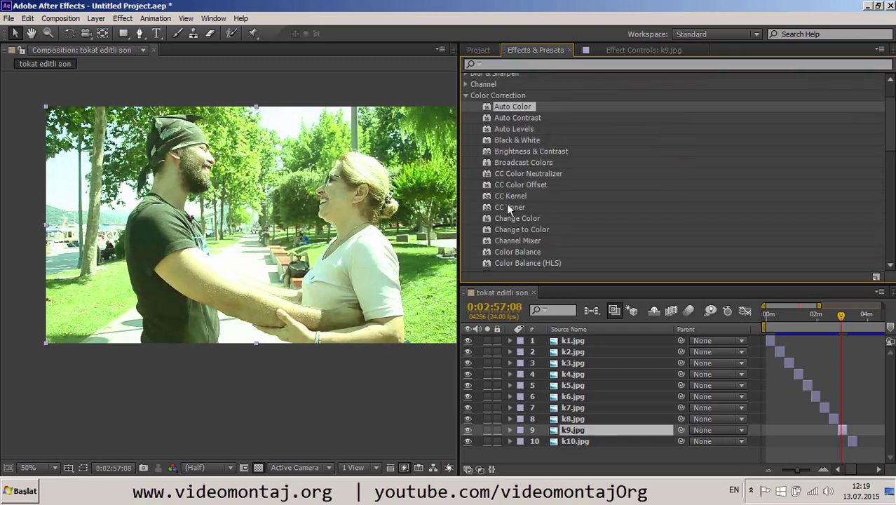
left_click(505, 239)
scroll(508, 245, "down", 2)
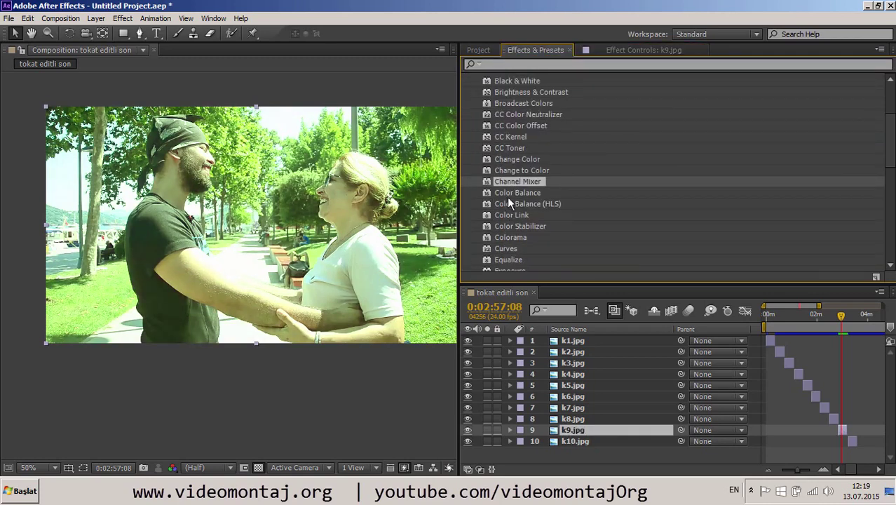
Step: Apply Curves to k9.jpg and bend its RGB curve to test darker, higher-contrast looks
double_click(506, 249)
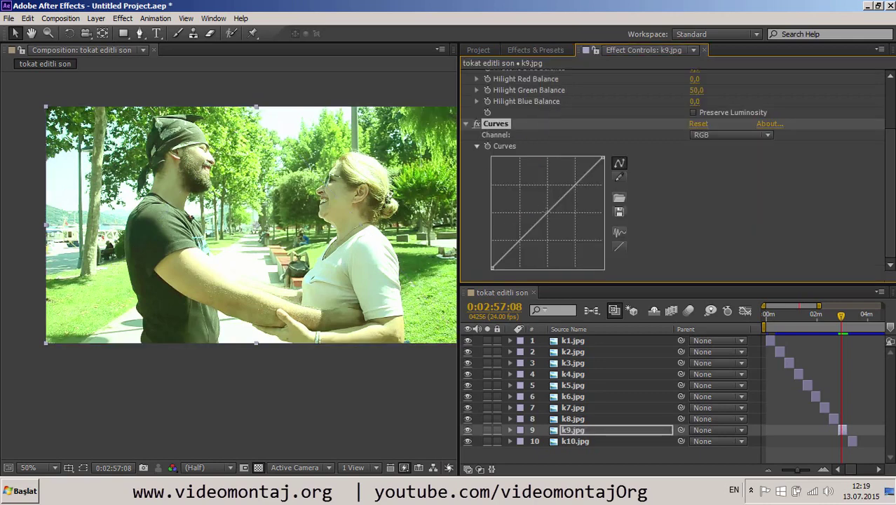
left_click_drag(548, 212, 560, 242)
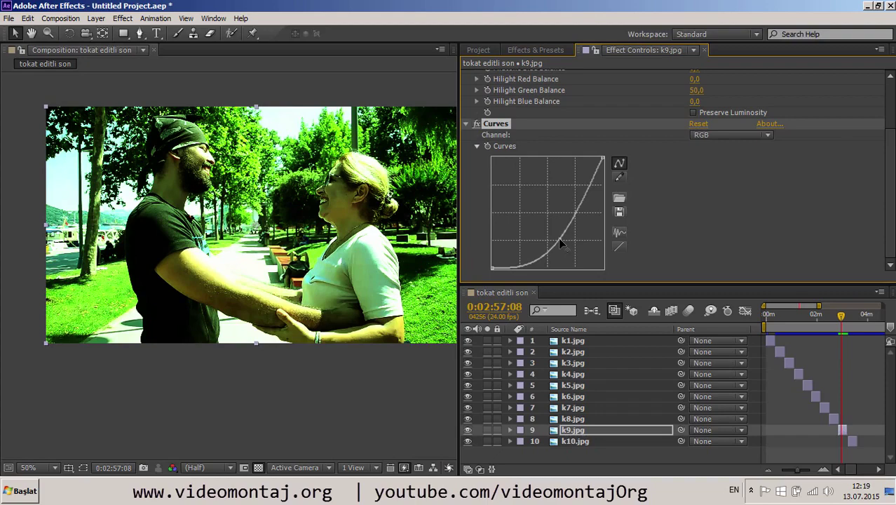
scroll(249, 186, "up", 2)
left_click_drag(221, 189, 258, 307)
left_click_drag(575, 210, 585, 215)
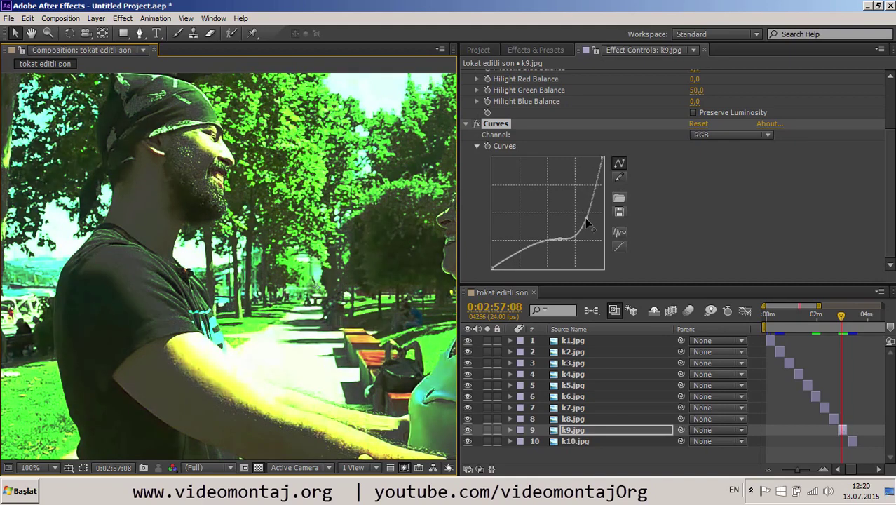
left_click_drag(584, 215, 586, 208)
scroll(301, 264, "down", 2)
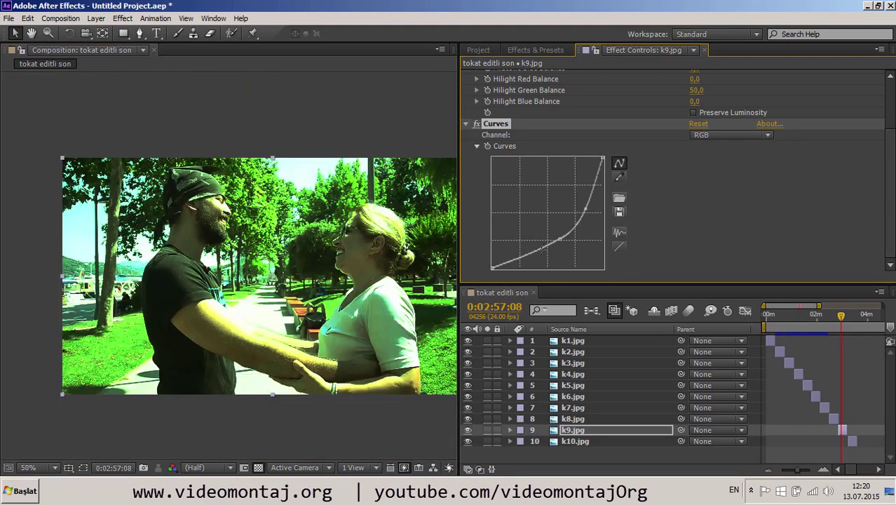
left_click_drag(531, 247, 541, 275)
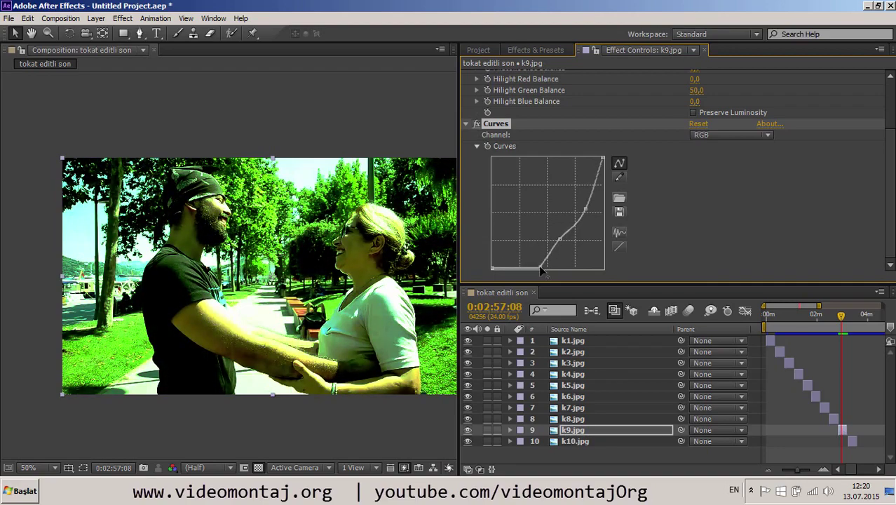
left_click_drag(561, 209, 562, 223)
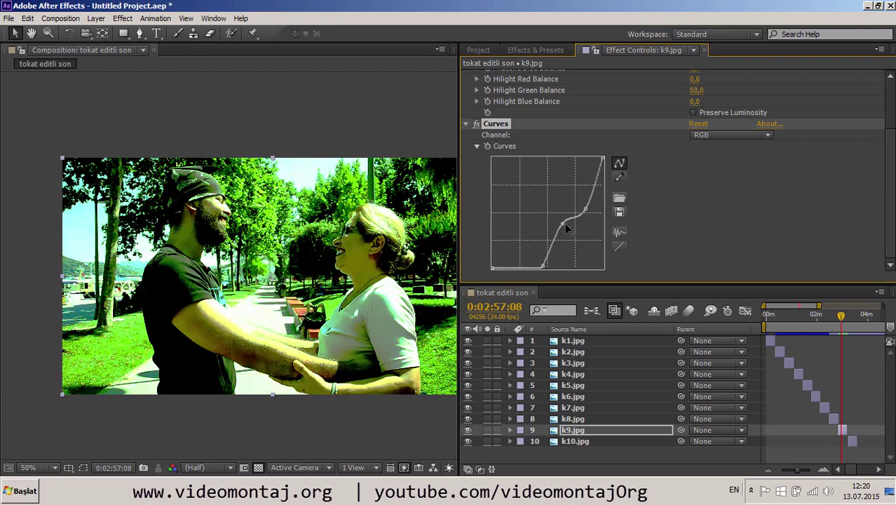
Step: Delete the Curves and Color Balance effects from k9.jpg
key("Delete")
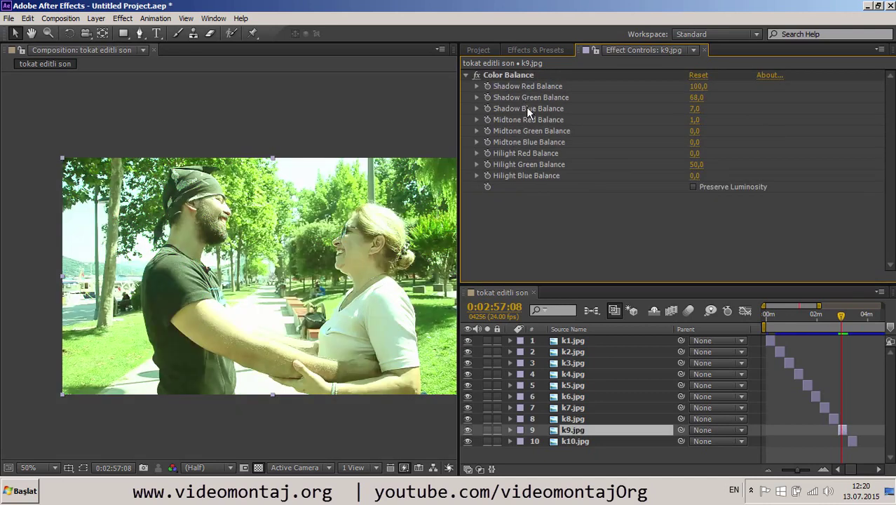
left_click(522, 77)
key("Delete")
Step: Move to frame 0:02:49:13 and browse Color Correction effects down to Hue/Saturation
left_click(541, 50)
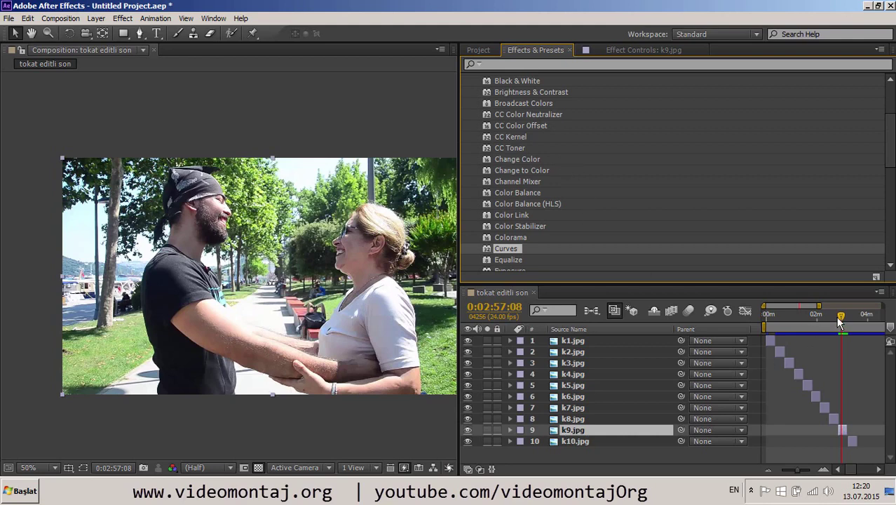
left_click_drag(836, 316, 832, 320)
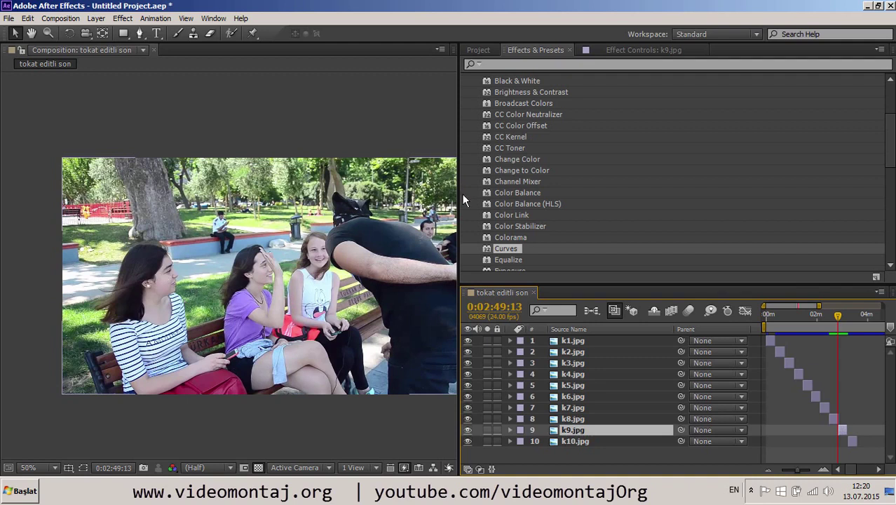
left_click(495, 195)
scroll(493, 218, "down", 1)
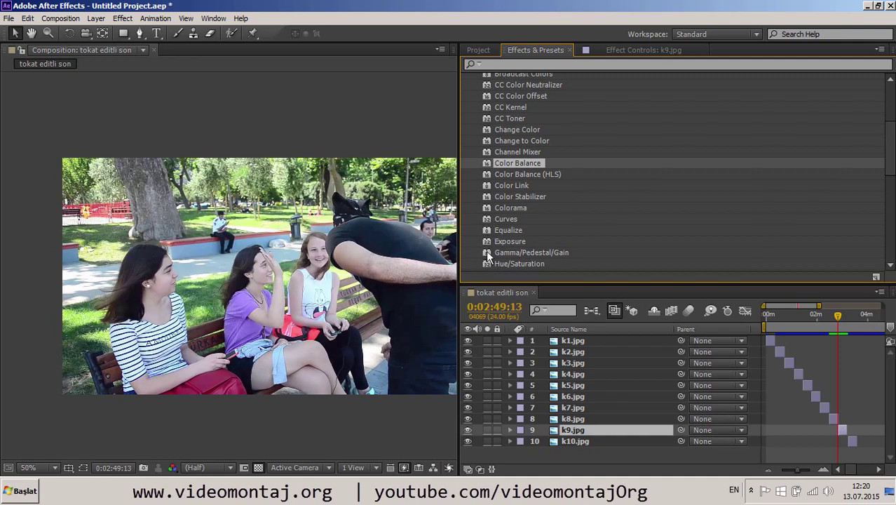
left_click(487, 254)
scroll(498, 253, "down", 1)
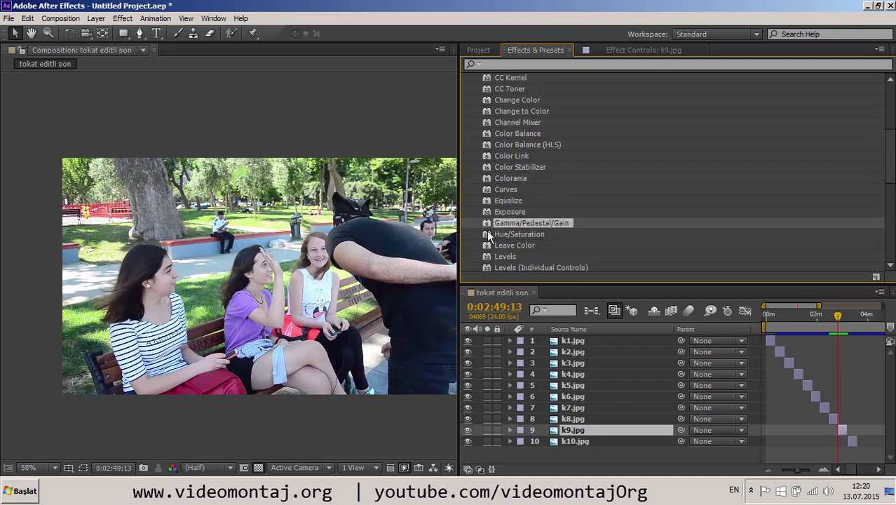
left_click(487, 234)
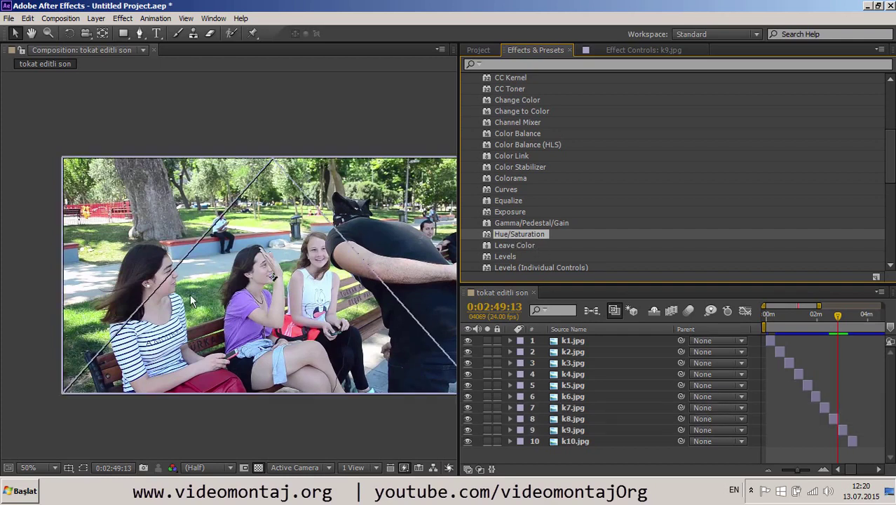
Step: Apply Hue/Saturation to k8.jpg and drop Master Saturation to about -67
left_click_drag(519, 233, 259, 277)
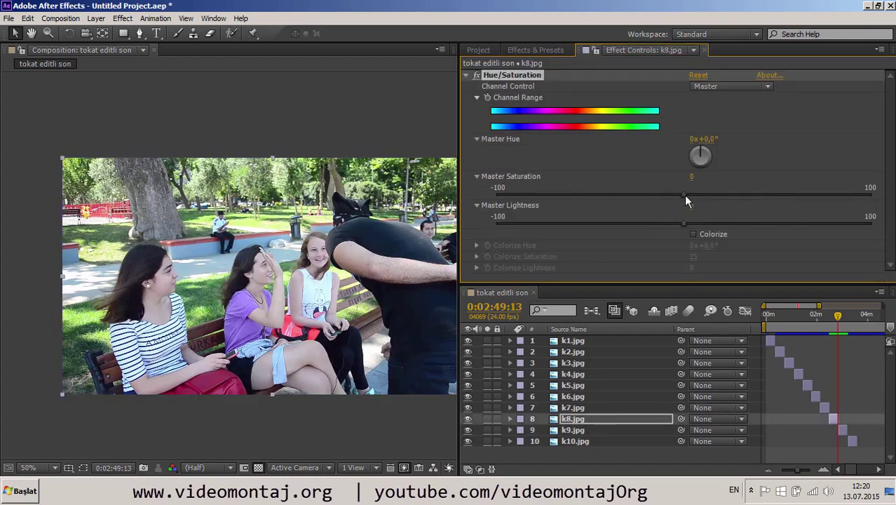
left_click_drag(684, 196, 550, 195)
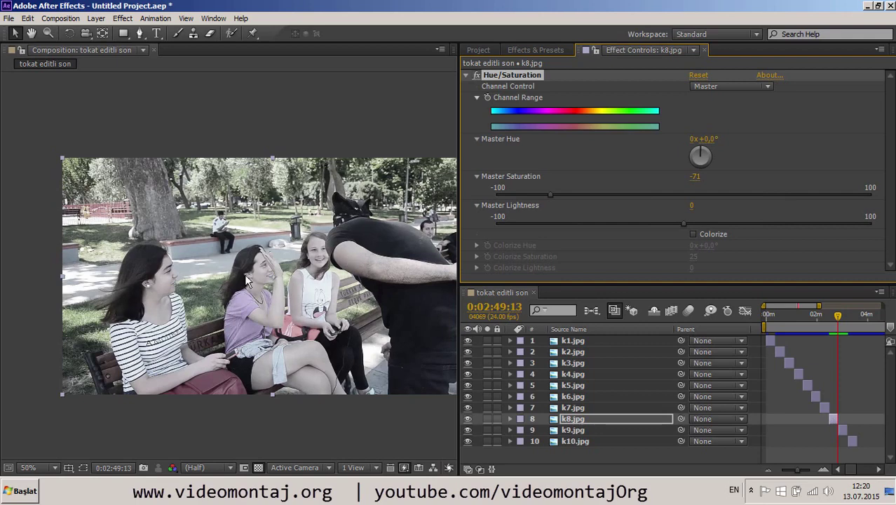
scroll(245, 280, "up", 2)
scroll(294, 281, "down", 2)
mouse_move(551, 195)
left_mouse_down()
mouse_move(868, 197)
mouse_move(807, 204)
mouse_move(824, 200)
left_mouse_up()
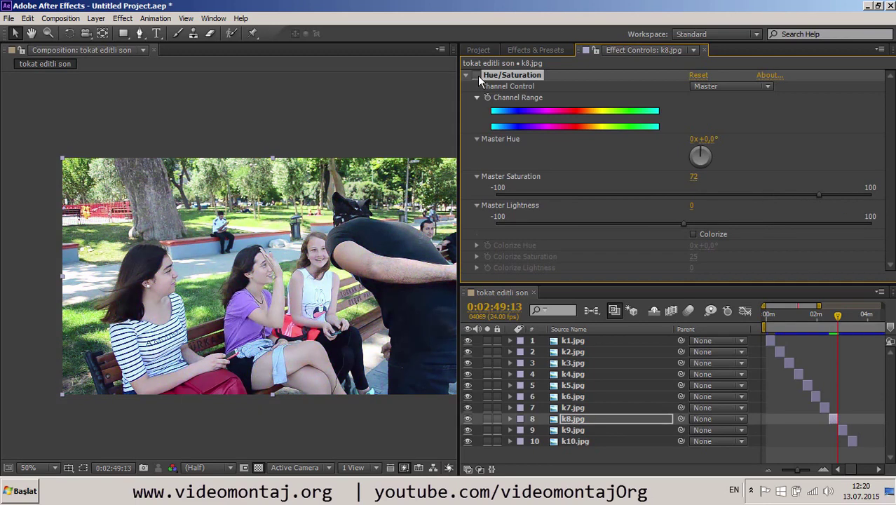
Step: Compare with the effect toggled, lower saturation to 56, then delete Hue/Saturation
left_click(477, 75)
left_click(478, 75)
left_click(478, 75)
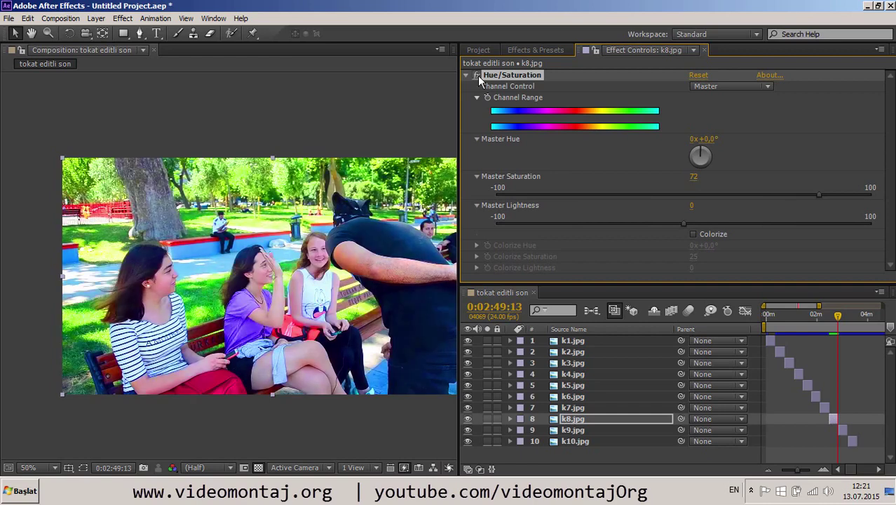
left_click(478, 75)
left_click(477, 75)
left_click_drag(816, 195, 790, 195)
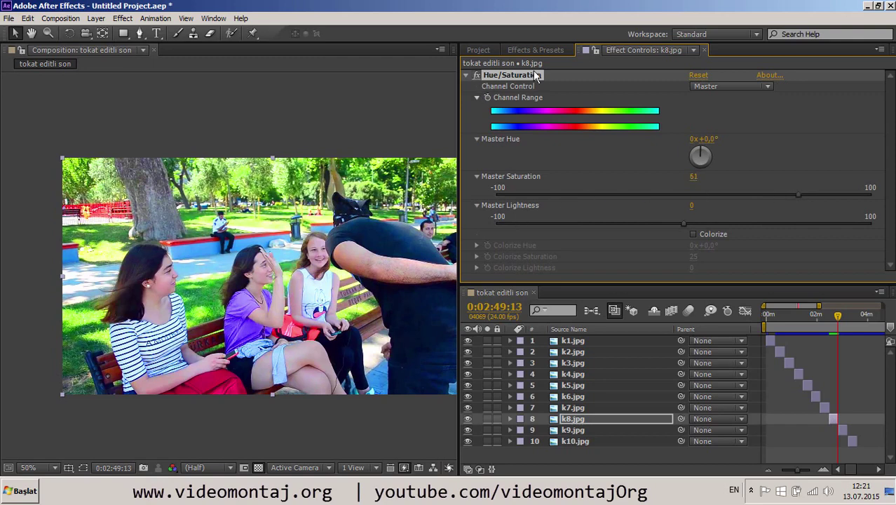
key("Delete")
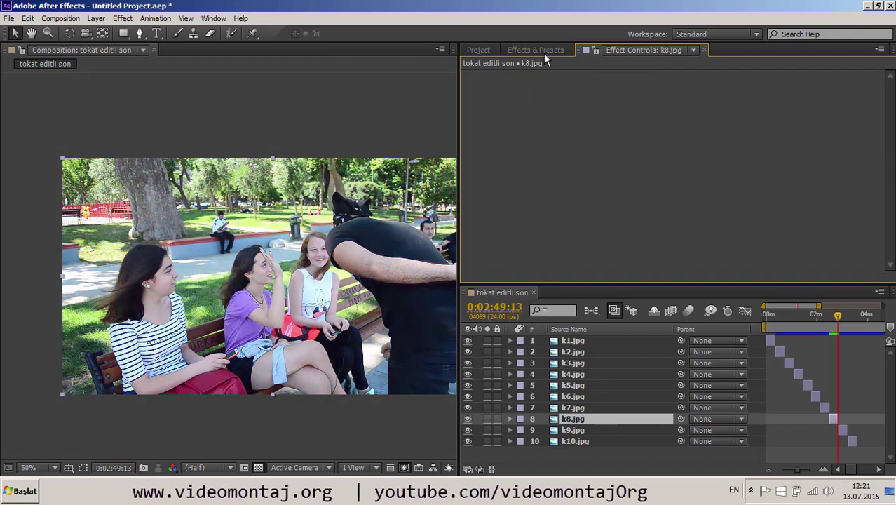
Step: Drag Levels from Color Correction onto k8.jpg, keeping its default settings
left_click(543, 53)
scroll(535, 249, "down", 3)
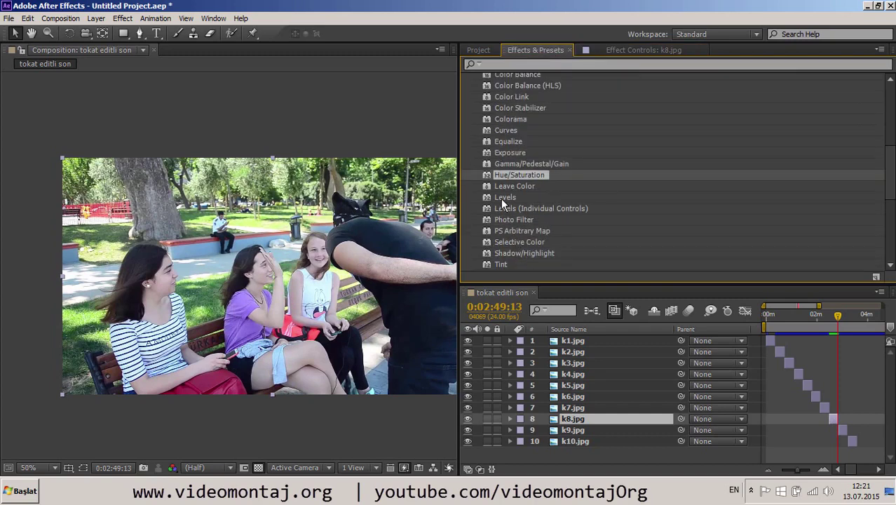
left_click_drag(500, 197, 319, 256)
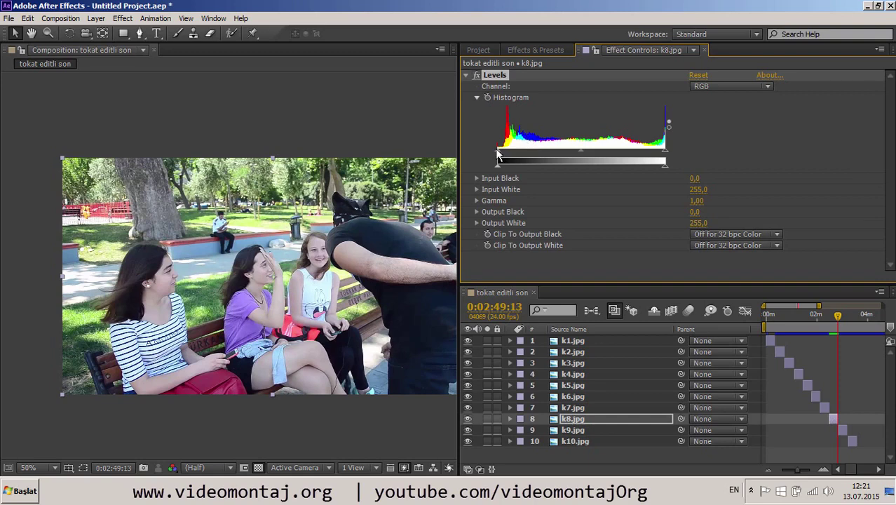
Step: Adjust Levels Input Black and Input White on k8.jpg, checking the frame at 100% zoom
left_click_drag(498, 153, 552, 153)
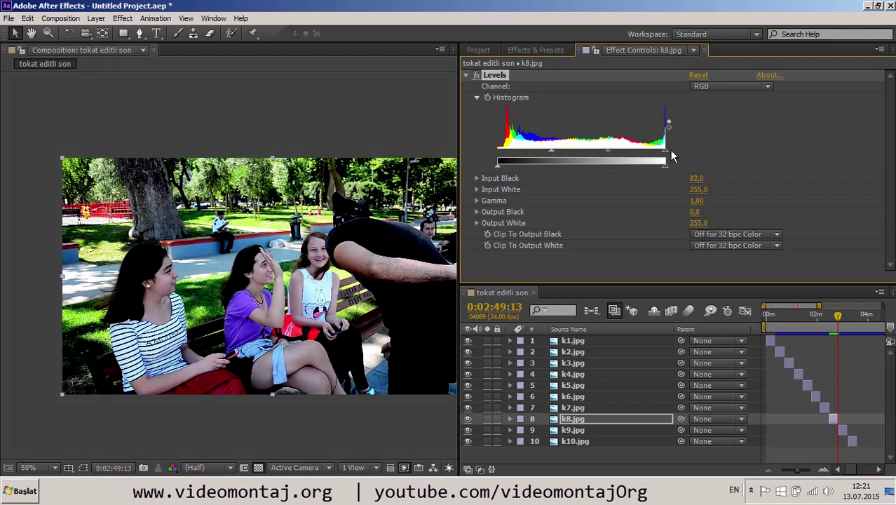
mouse_move(665, 157)
left_mouse_down()
mouse_move(619, 155)
mouse_move(628, 150)
left_mouse_up()
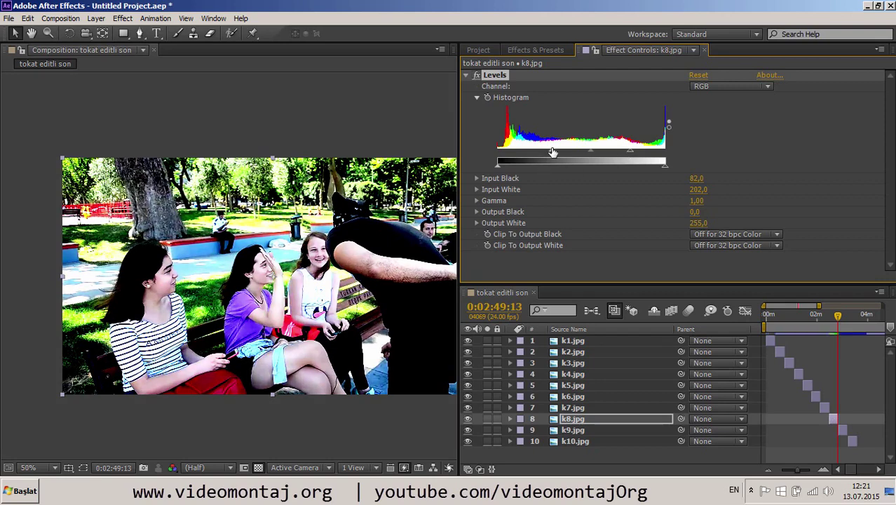
mouse_move(549, 151)
left_mouse_down()
mouse_move(528, 151)
mouse_move(597, 154)
mouse_move(569, 150)
left_mouse_up()
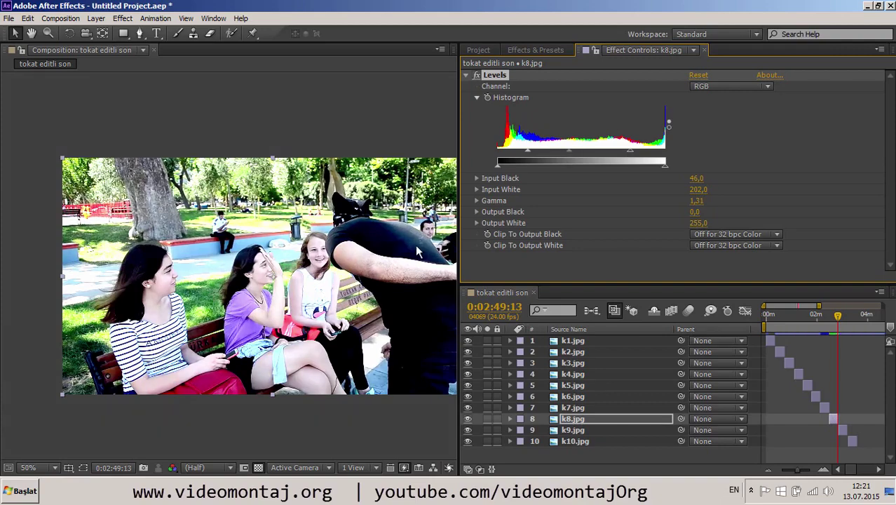
key("slash")
left_click_drag(420, 251, 344, 260)
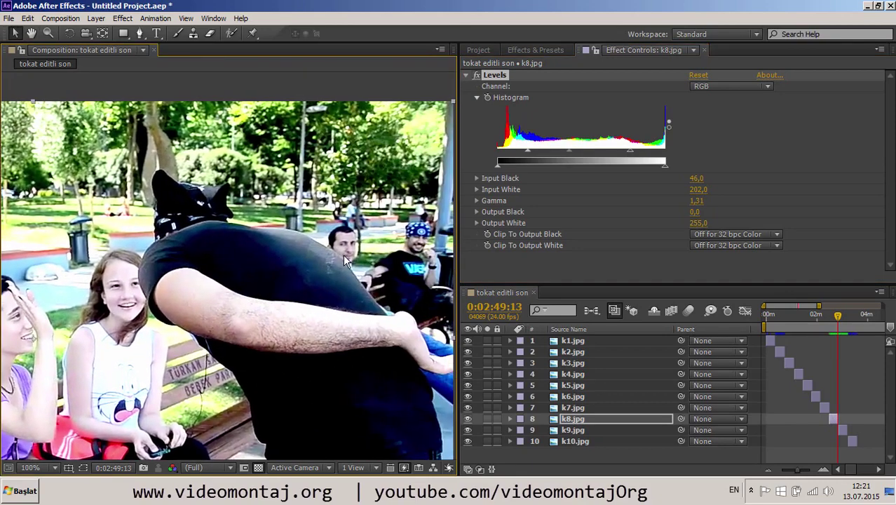
key("F5")
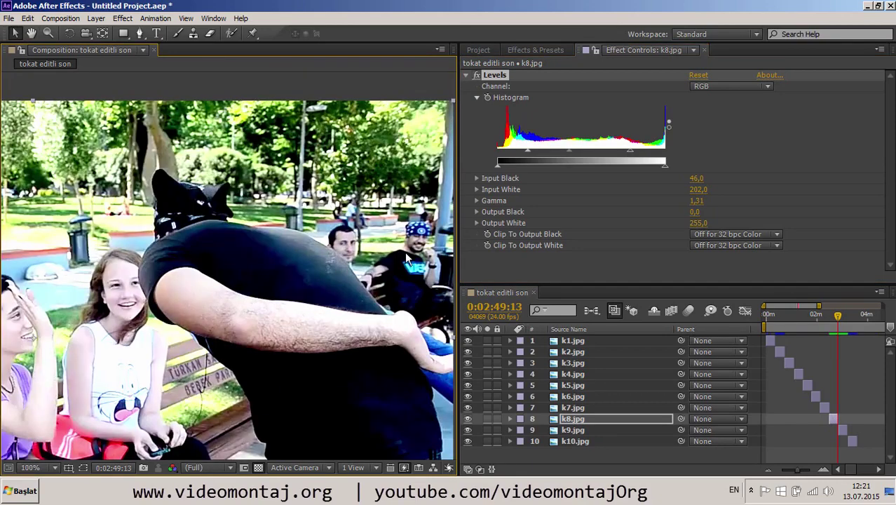
key("comma")
key("comma")
key("comma")
key("h")
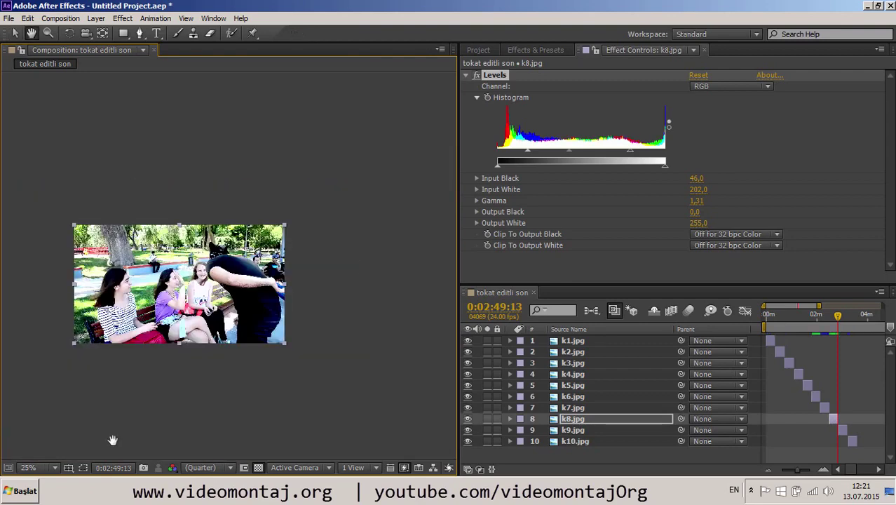
left_click(28, 467)
left_click(25, 280)
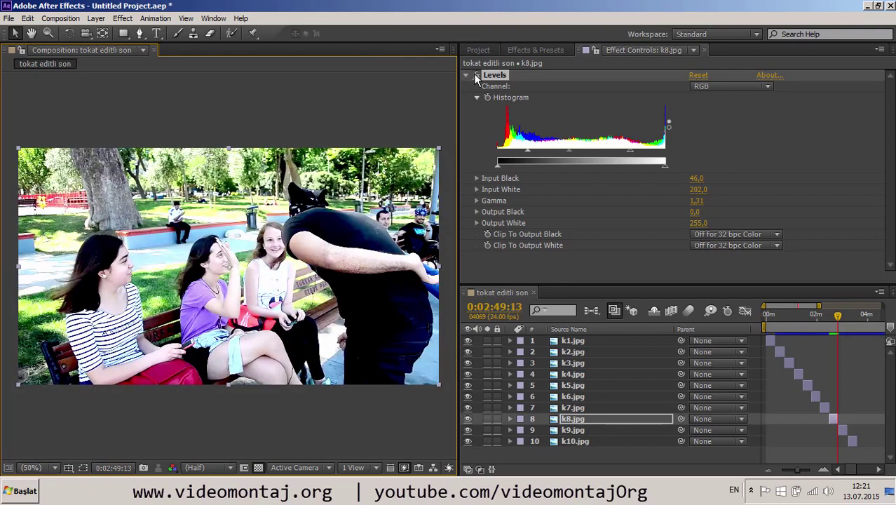
Step: Lower the Levels Input Black value to 18.3
left_click(493, 74)
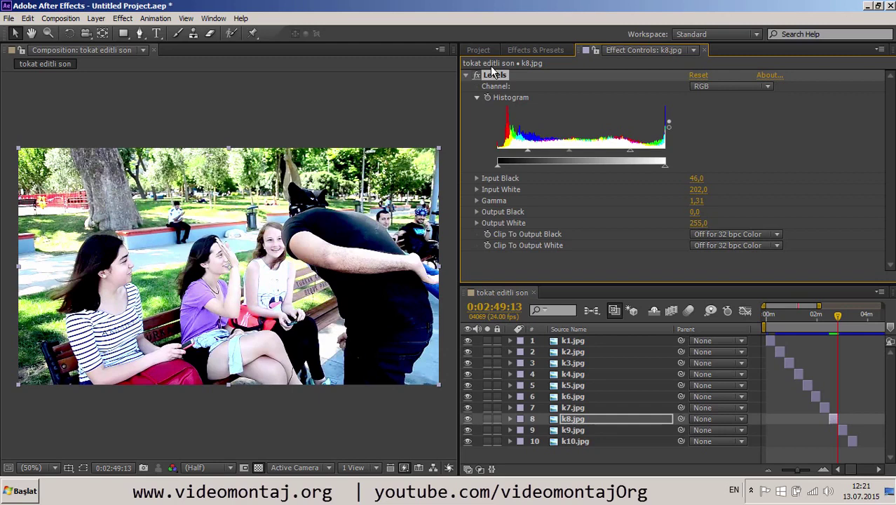
left_click(475, 179)
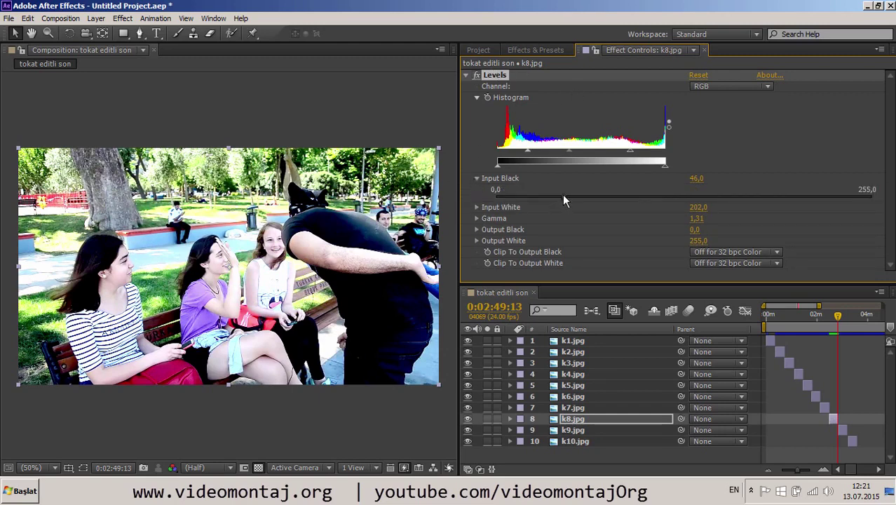
mouse_move(562, 195)
left_mouse_down()
mouse_move(648, 195)
mouse_move(523, 197)
mouse_move(653, 199)
mouse_move(605, 197)
left_mouse_up()
Step: Replace the Levels effect on k8.jpg with Selective Color
key("Delete")
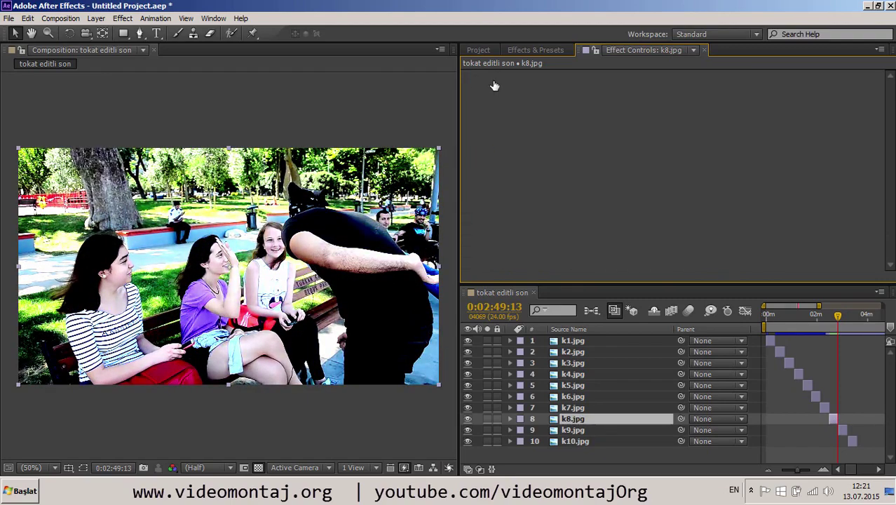
left_click(545, 50)
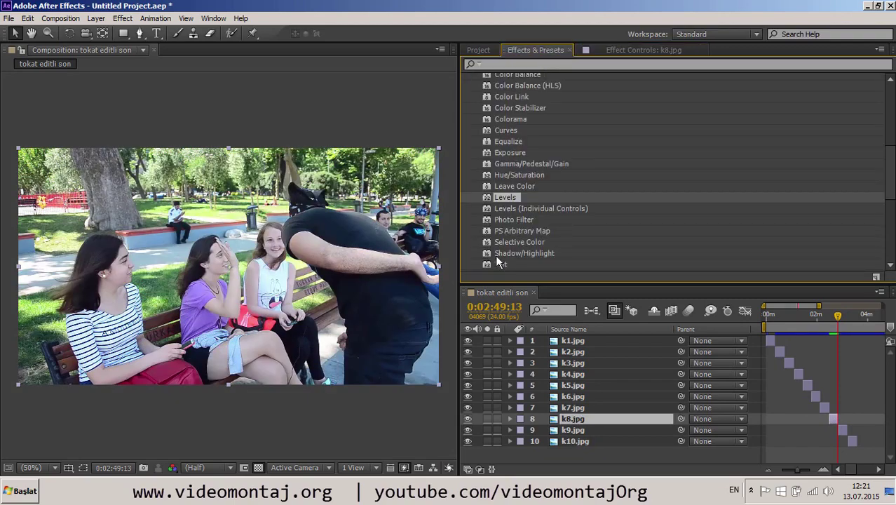
left_click(503, 243)
scroll(503, 243, "down", 2)
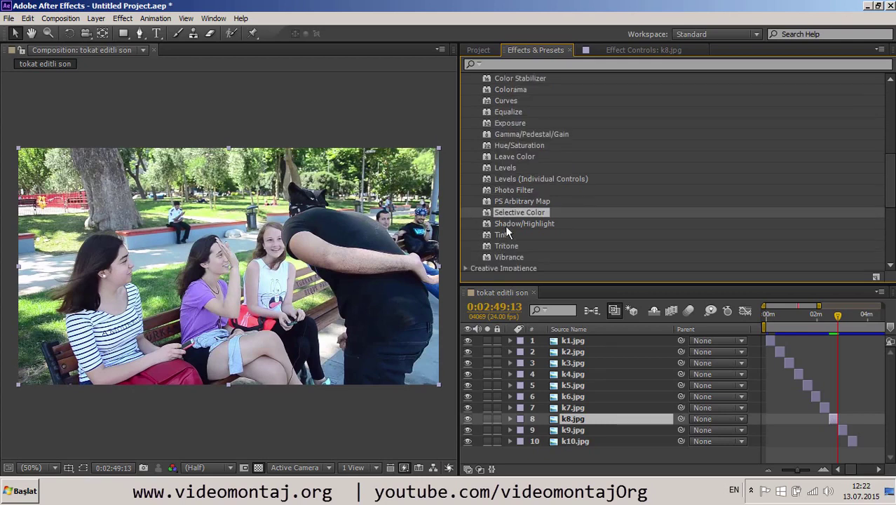
double_click(516, 213)
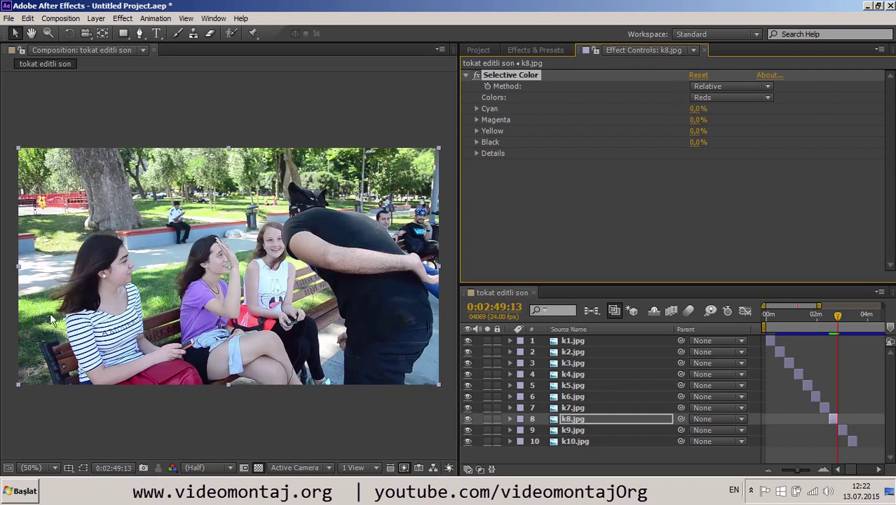
Step: Target Greens in Selective Color and adjust their Cyan amount
left_click(154, 281)
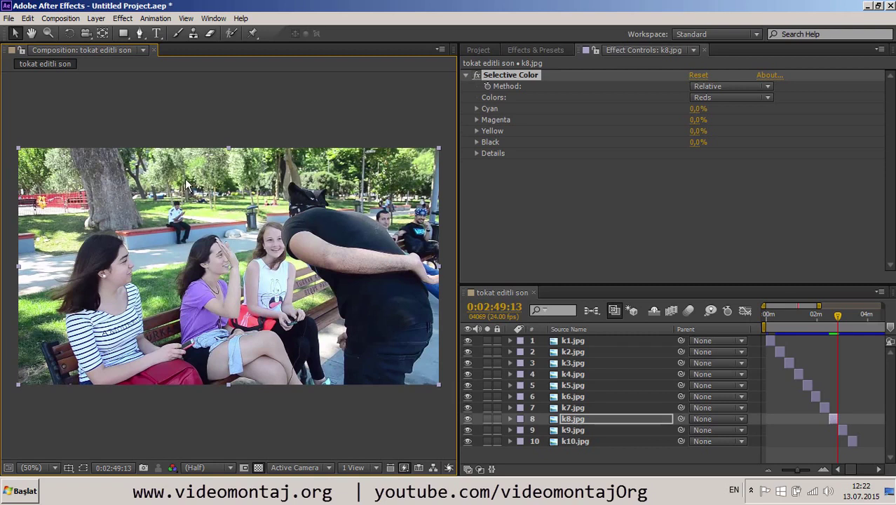
left_click(709, 98)
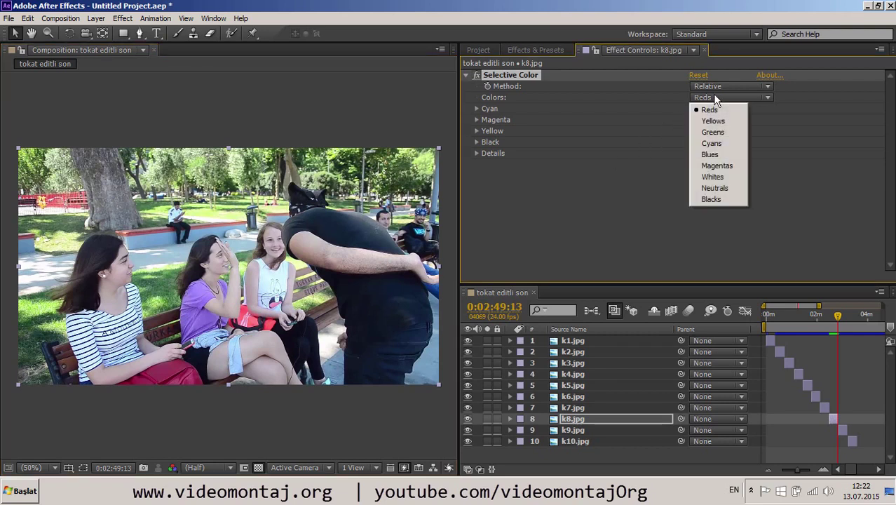
left_click(713, 132)
mouse_move(696, 109)
left_mouse_down()
mouse_move(673, 108)
mouse_move(742, 115)
mouse_move(689, 120)
mouse_move(733, 131)
left_mouse_up()
Step: Zoom to 100% on the tree and fence, pushing greens' Yellow to 100% and Black to 92%
left_click(54, 467)
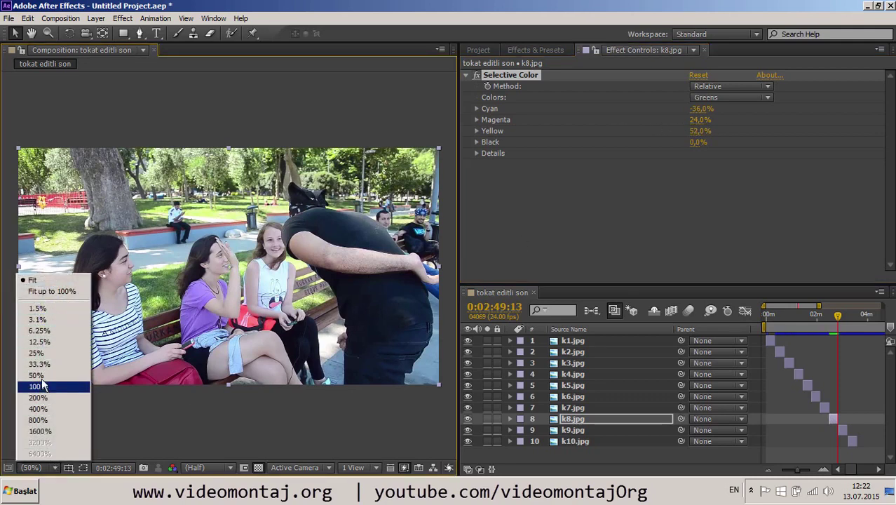
left_click(47, 387)
mouse_move(86, 262)
left_mouse_down()
mouse_move(117, 253)
mouse_move(90, 292)
left_mouse_up()
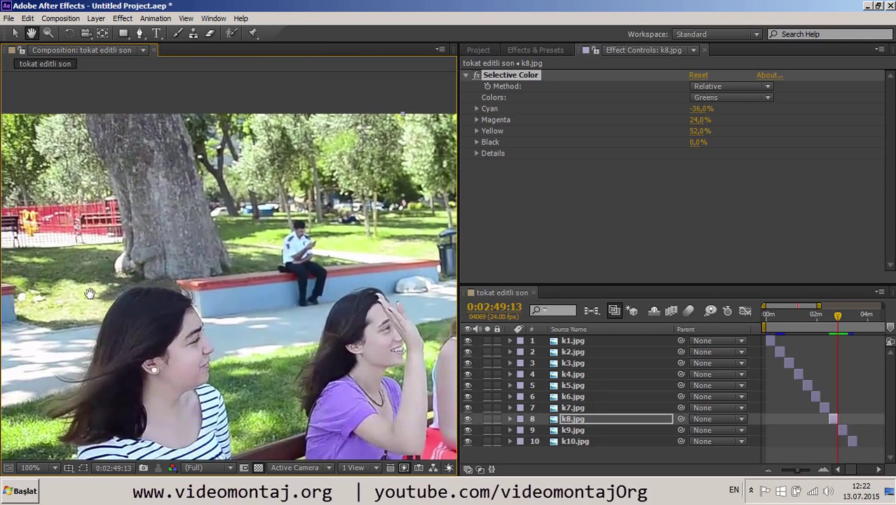
left_click_drag(696, 133, 774, 124)
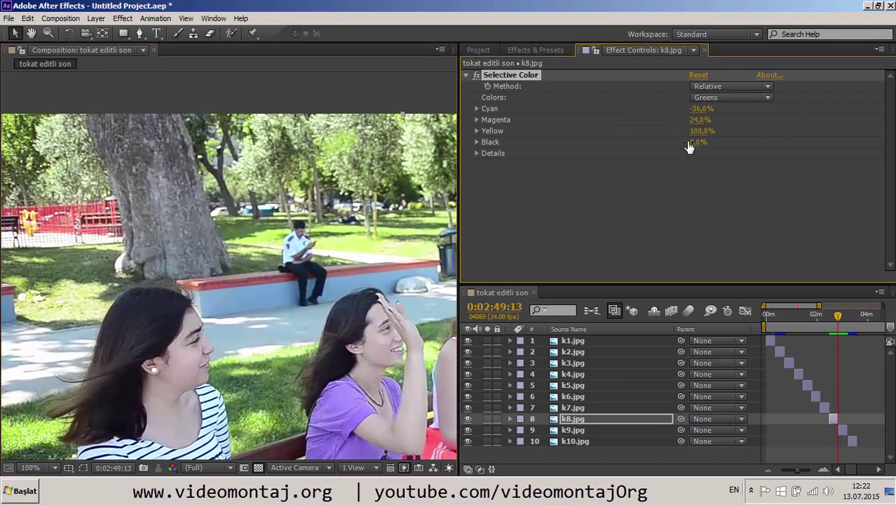
left_click(714, 144)
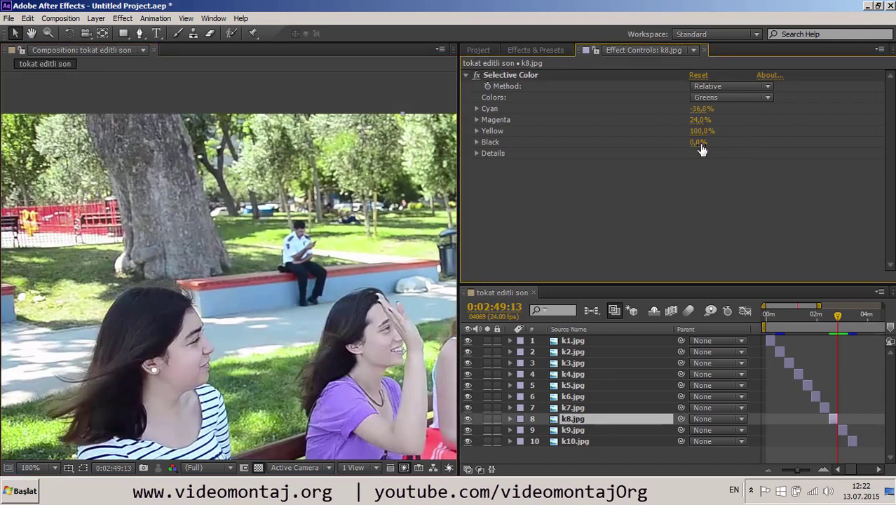
left_click_drag(737, 143, 770, 143)
key("comma")
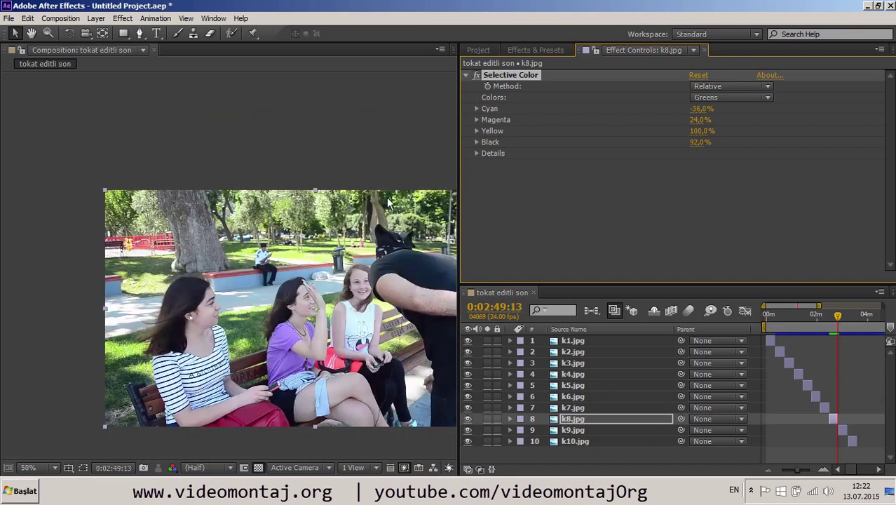
left_click(718, 98)
Step: Set Selective Color Reds to Cyan -100%, Magenta -2%, Yellow -18% and Black -100%
left_click(715, 109)
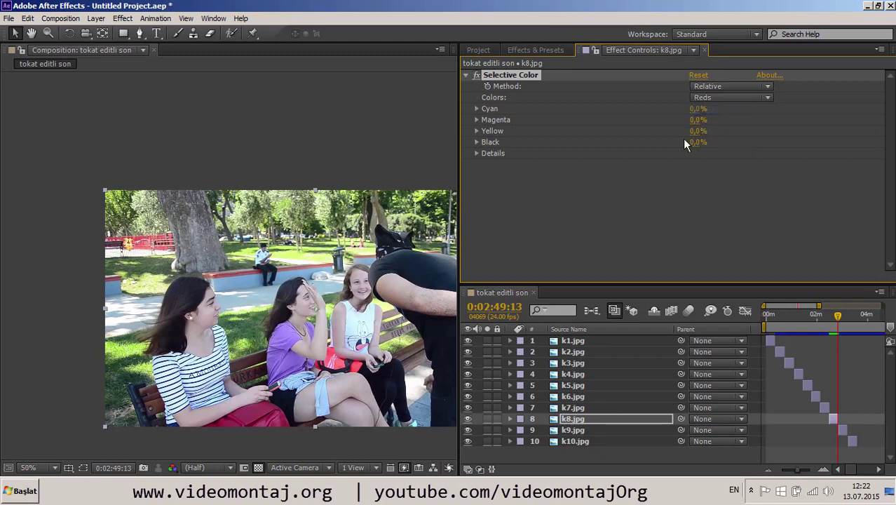
mouse_move(693, 113)
left_mouse_down()
mouse_move(638, 103)
mouse_move(730, 104)
left_mouse_up()
scroll(199, 415, "up", 2)
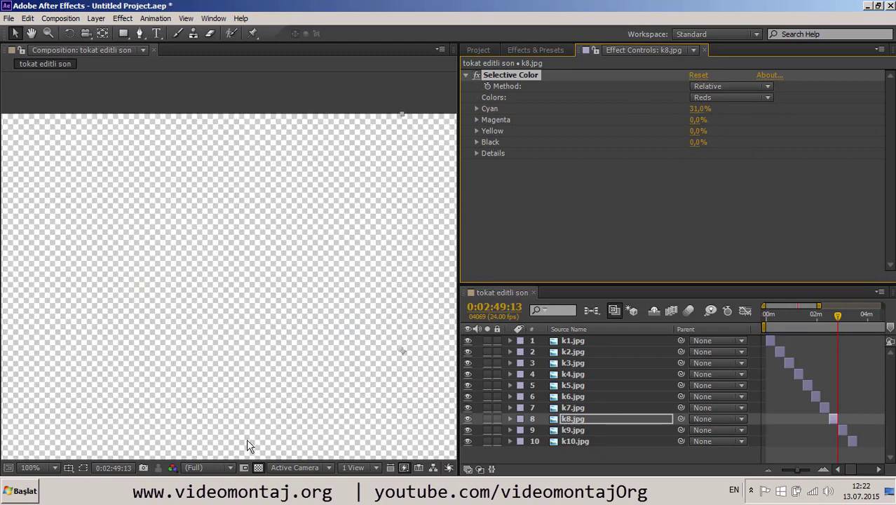
scroll(300, 347, "up", 2)
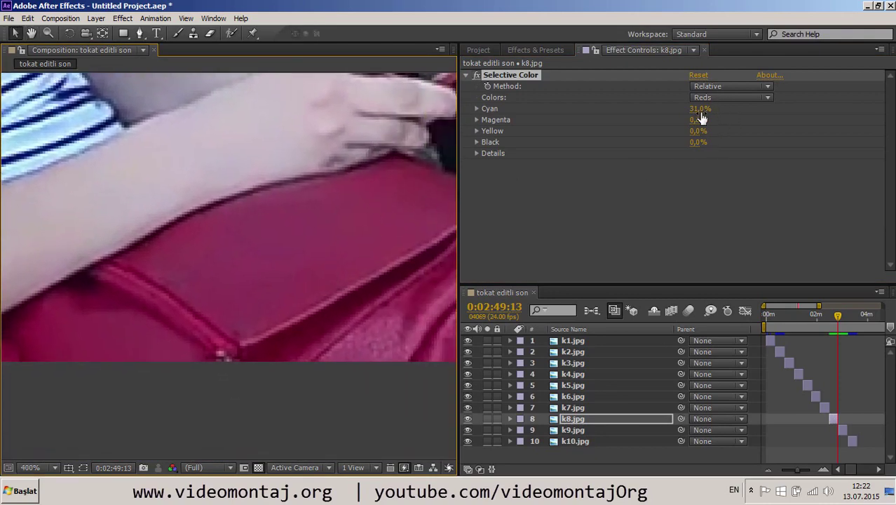
mouse_move(699, 110)
left_mouse_down()
mouse_move(729, 111)
mouse_move(631, 101)
mouse_move(658, 103)
left_mouse_up()
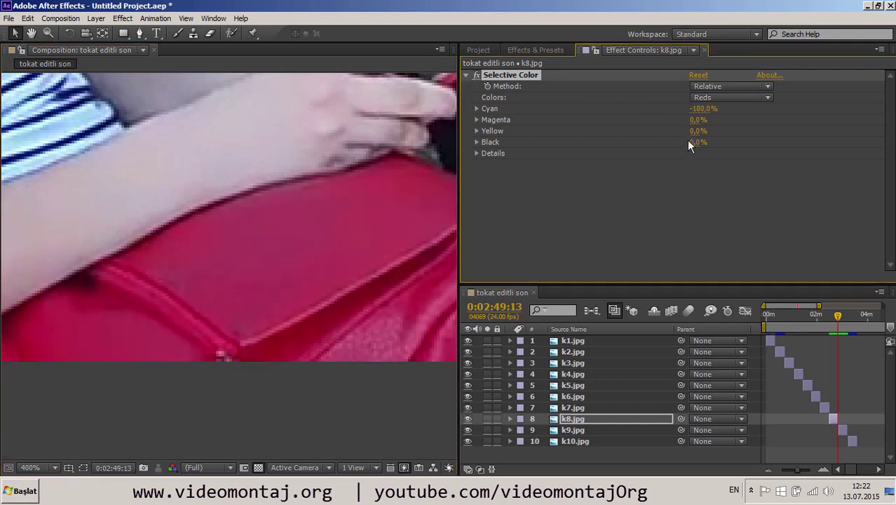
mouse_move(696, 130)
left_mouse_down()
mouse_move(649, 126)
mouse_move(665, 129)
left_mouse_up()
scroll(249, 236, "down", 2)
scroll(257, 259, "down", 2)
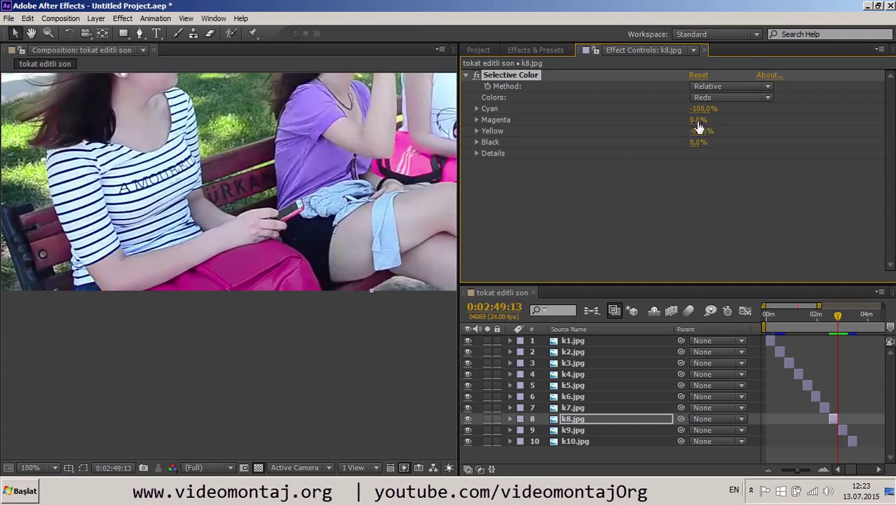
mouse_move(698, 120)
left_mouse_down()
mouse_move(641, 100)
mouse_move(712, 105)
mouse_move(734, 132)
mouse_move(203, 186)
left_mouse_up()
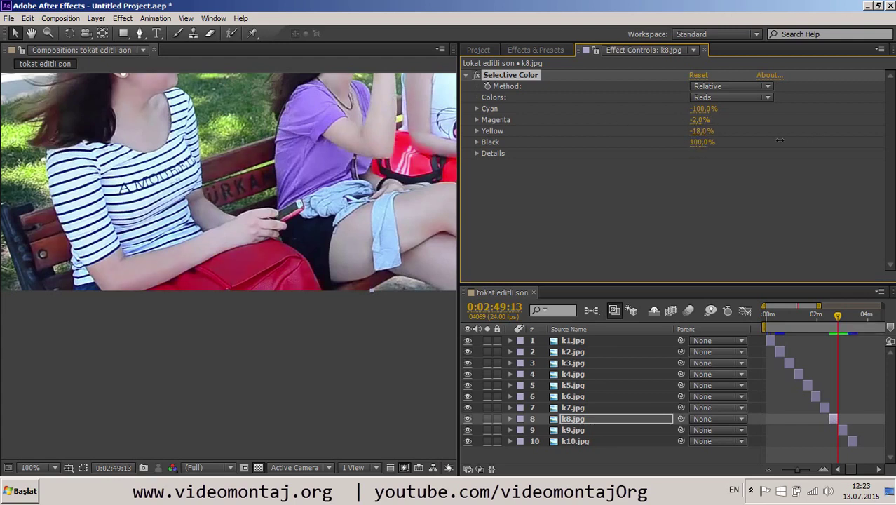
scroll(203, 186, "down", 4)
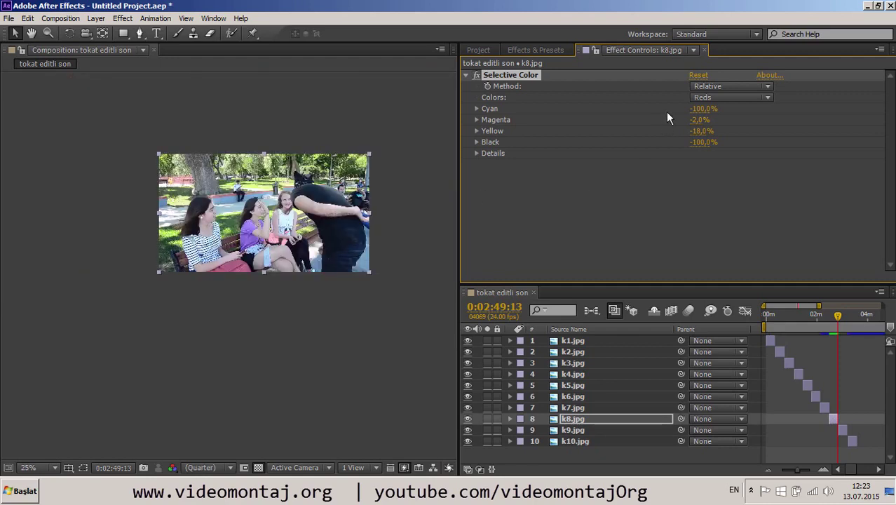
left_click(710, 87)
left_click(757, 101)
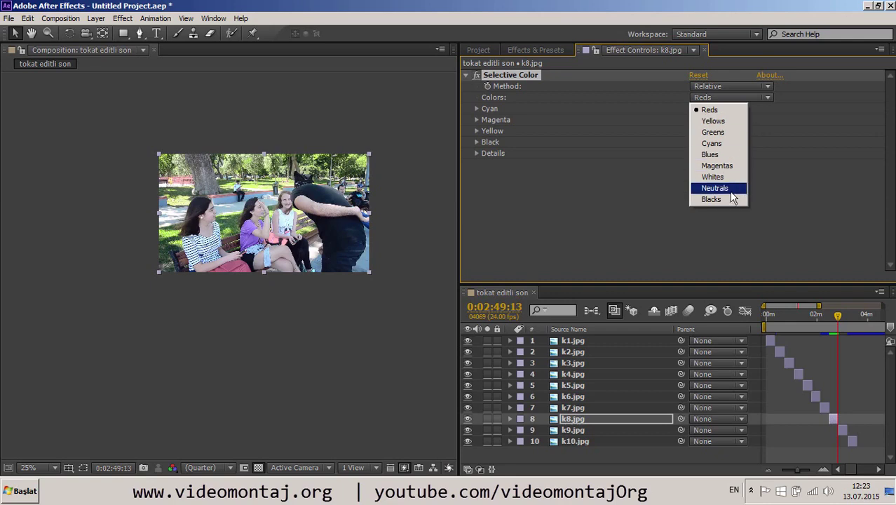
Step: Test a Neutrals tint (Magenta 51%) in Selective Color, then delete the effect from k8.jpg
left_click(722, 190)
scroll(226, 194, "up", 1)
left_click_drag(226, 194, 179, 263)
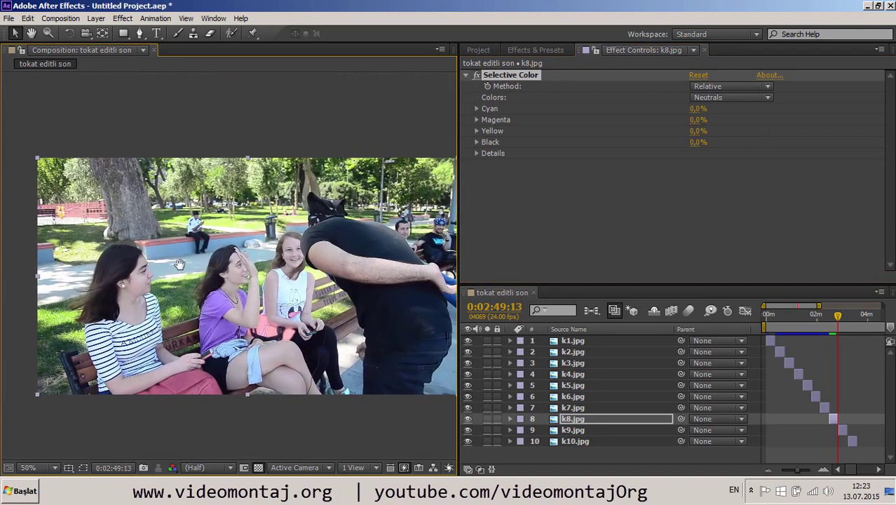
scroll(180, 263, "up", 1)
scroll(359, 236, "down", 1)
mouse_move(690, 113)
left_mouse_down()
mouse_move(729, 89)
mouse_move(683, 92)
mouse_move(696, 91)
left_mouse_up()
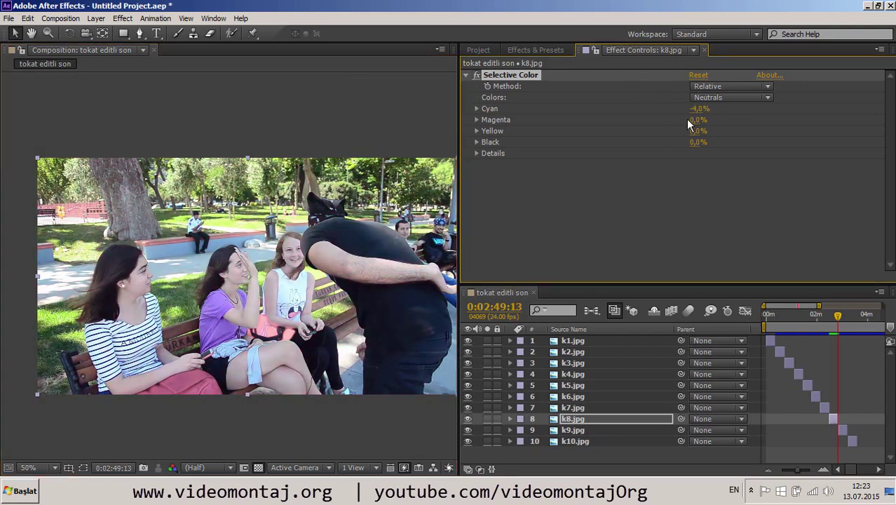
mouse_move(698, 123)
left_mouse_down()
mouse_move(704, 113)
mouse_move(701, 138)
mouse_move(671, 134)
left_mouse_up()
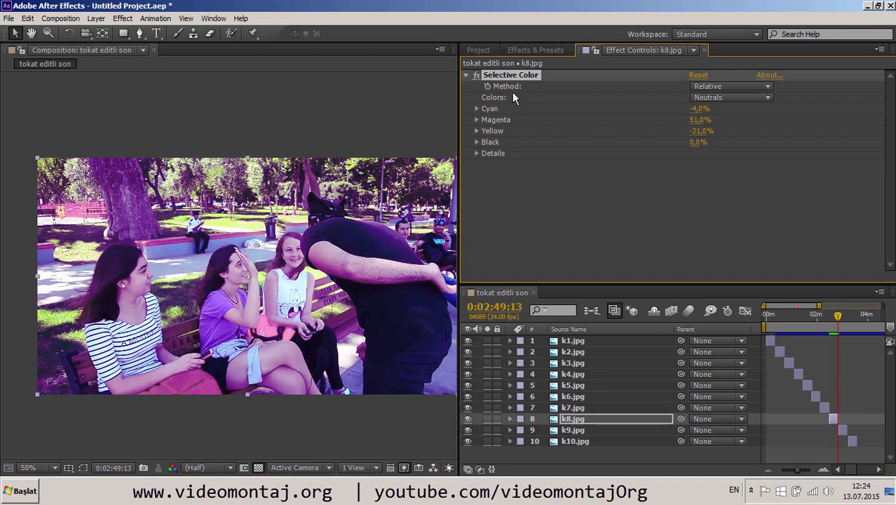
key("Delete")
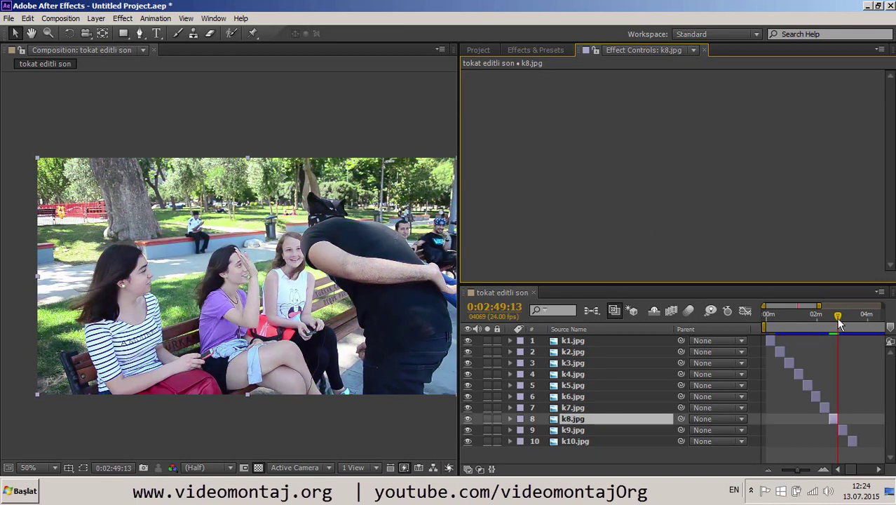
Step: Return to 0:02:20:00 on k5.jpg and browse the Tint and Curves effects
left_click_drag(837, 316, 824, 318)
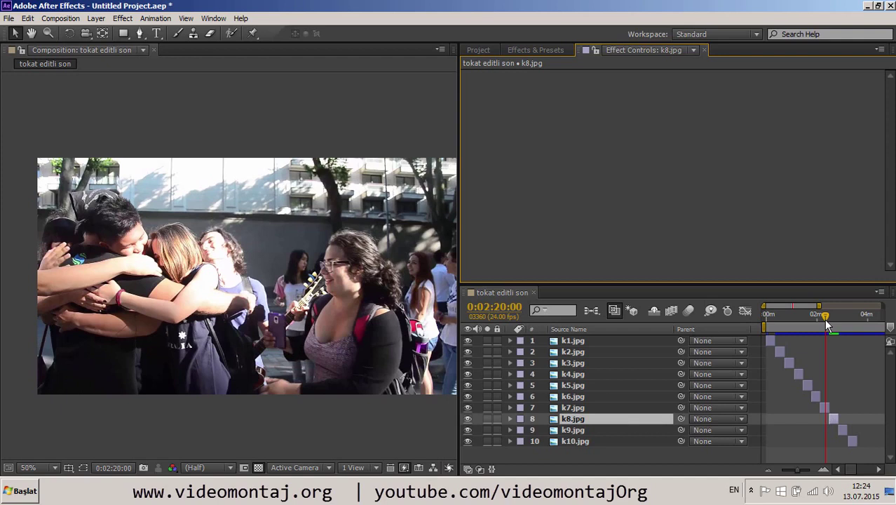
left_click(506, 49)
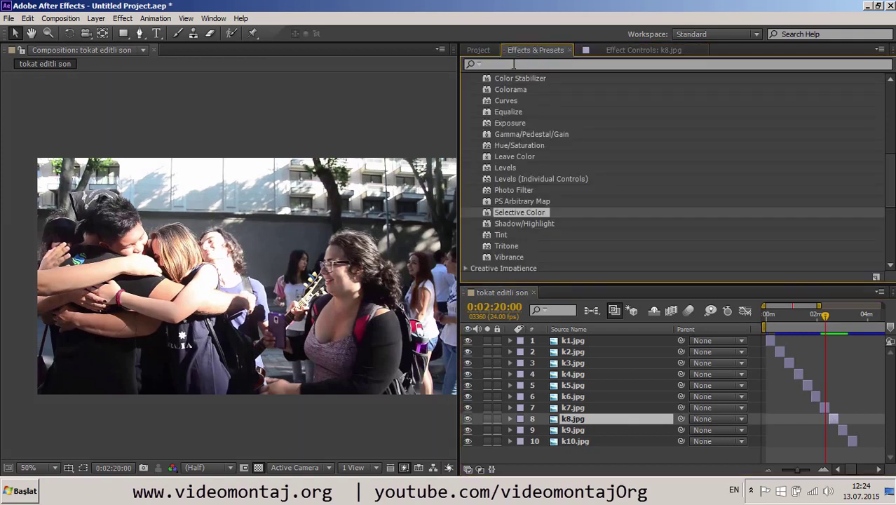
left_click(498, 235)
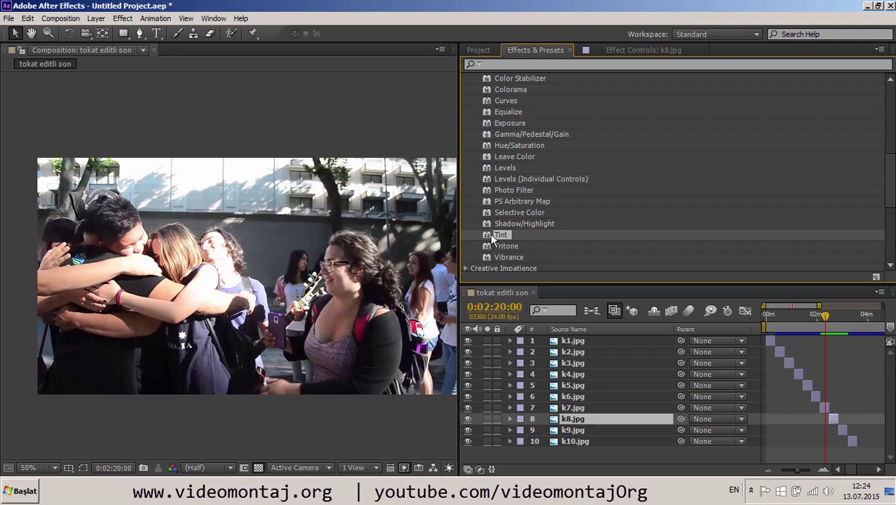
left_click(493, 100)
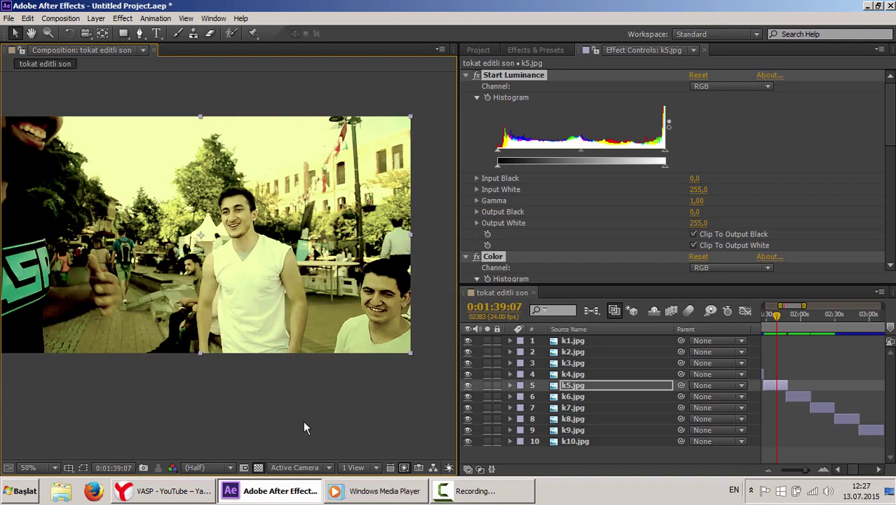
Step: Play the rendered park video in Windows Media Player, pause it, and minimize the player back to After Effects
left_click(369, 490)
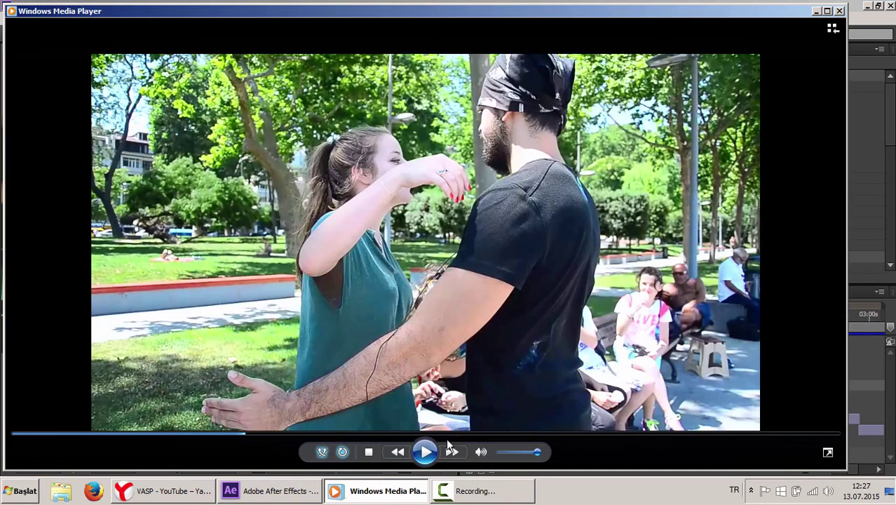
left_click(425, 452)
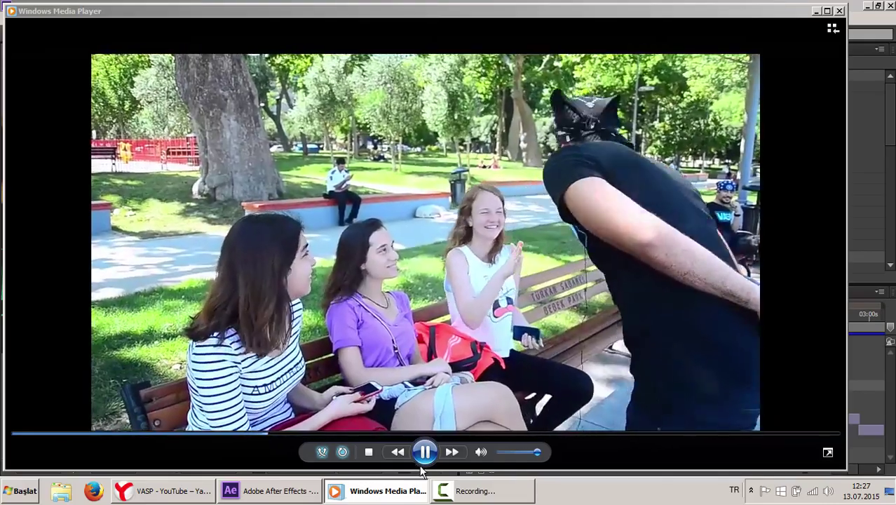
left_click(424, 452)
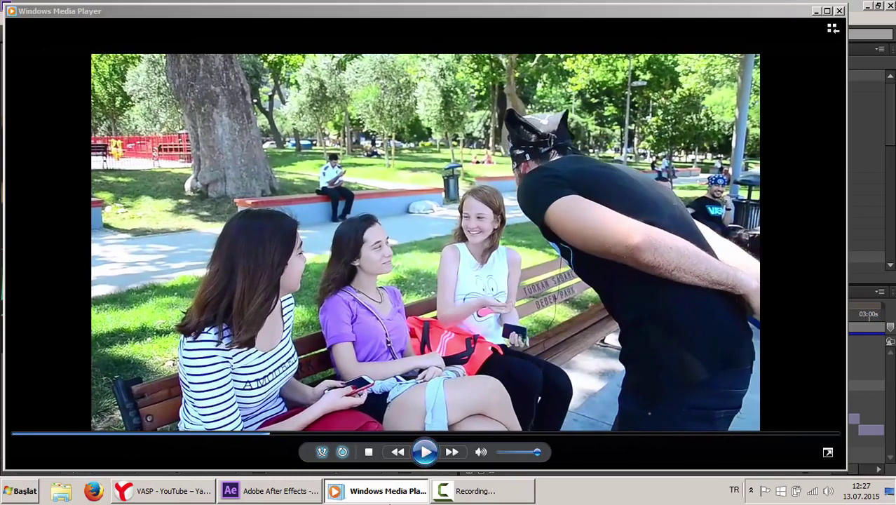
left_click(384, 491)
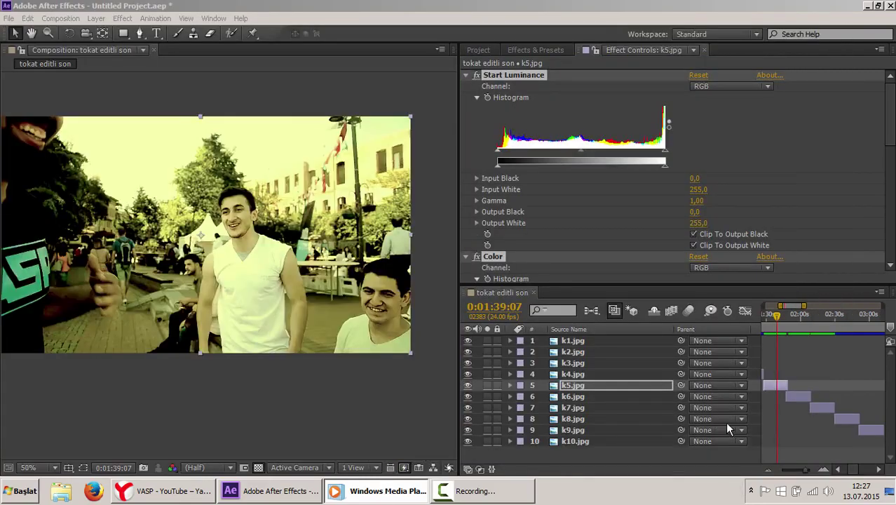